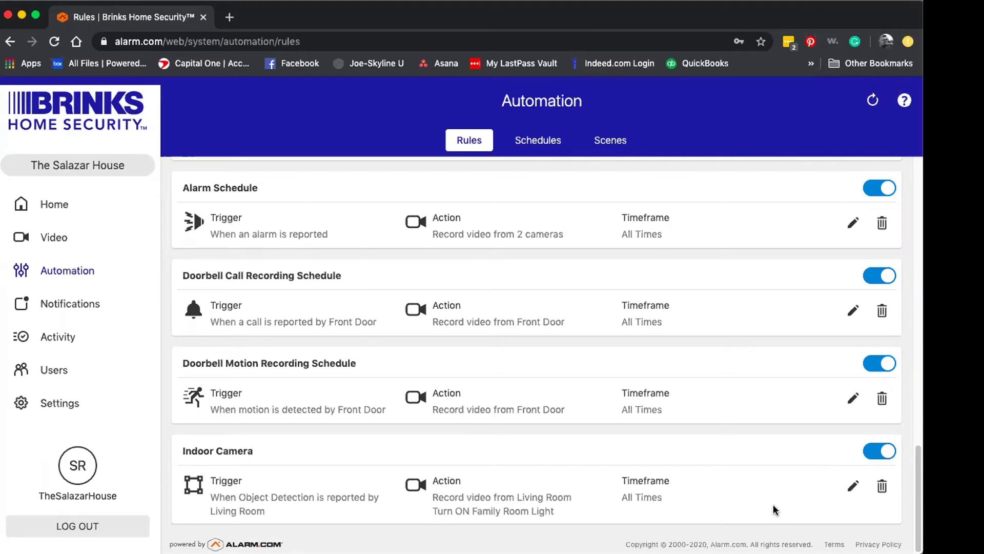
Edit the Indoor Camera rule and accept the Camera Scene Setup with Indoors and the suggested detection size.
{"action": "left_click", "coordinate": [852, 487]}
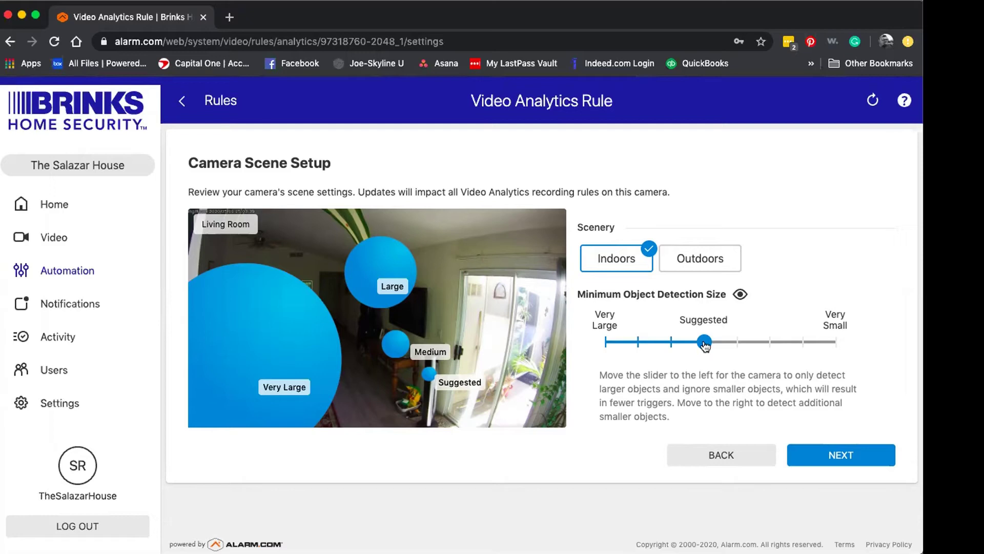
{"action": "left_click", "coordinate": [840, 455]}
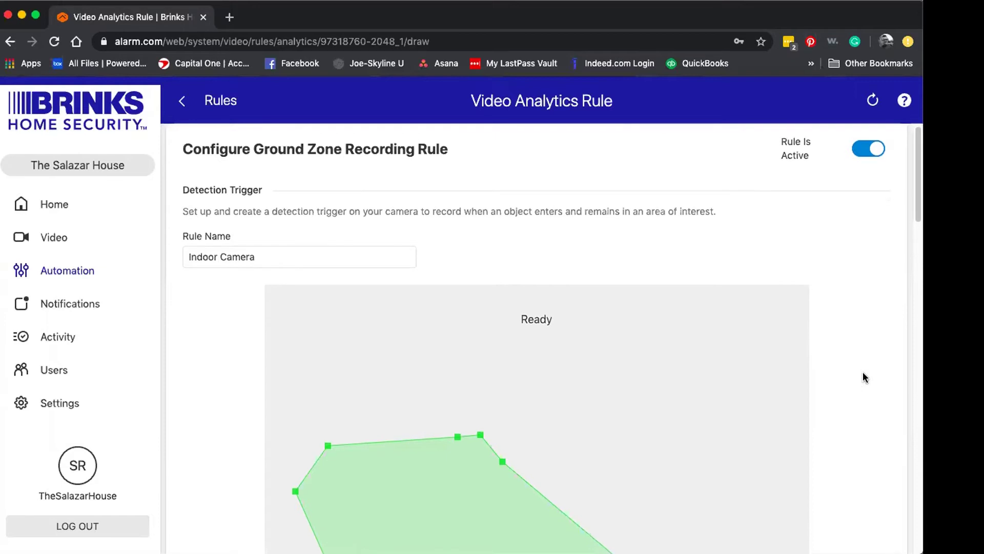
Adjust the top, right, bottom and left corners of the existing green ground zone on the Living Room image.
{"action": "scroll", "coordinate": [863, 371], "scroll_direction": "down", "scroll_amount": 2}
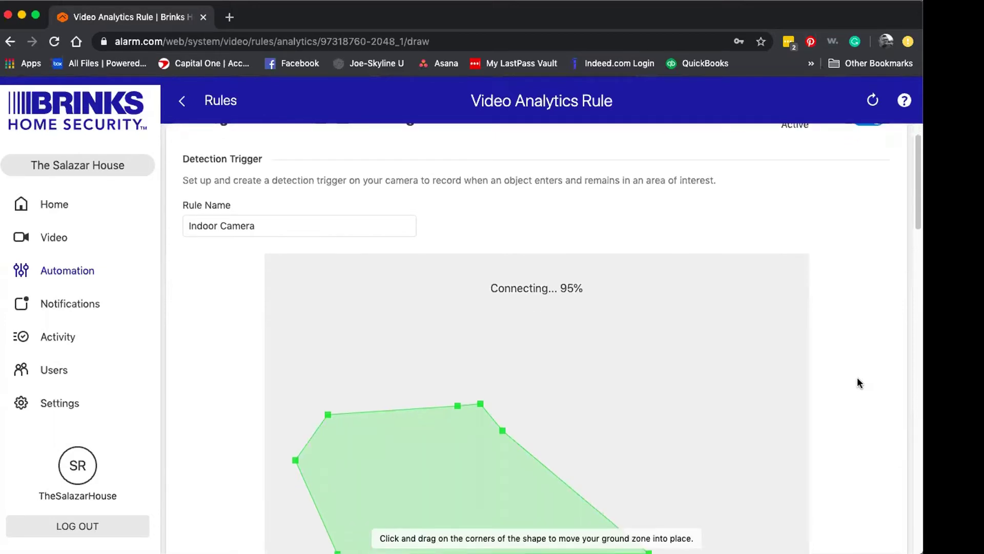
{"action": "scroll", "coordinate": [858, 378], "scroll_direction": "up", "scroll_amount": 2}
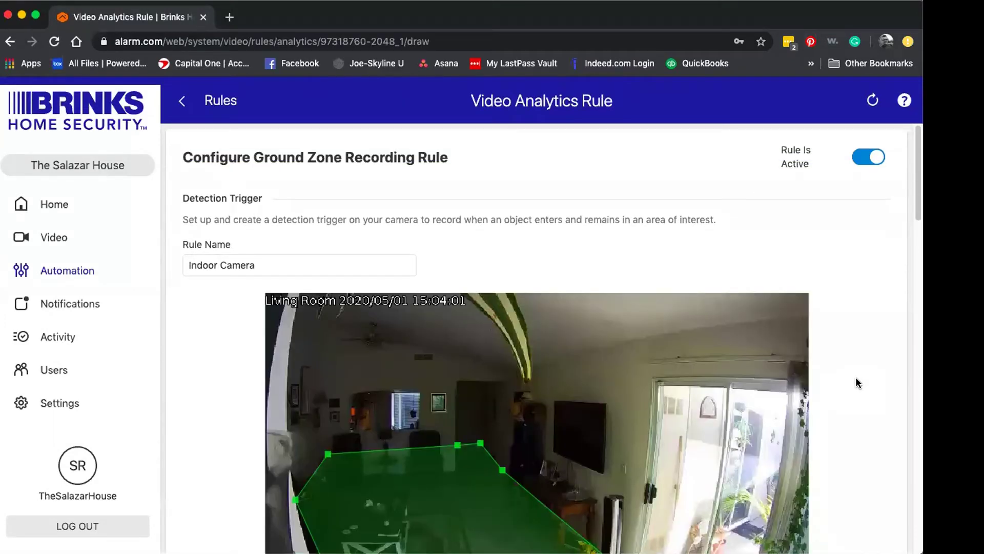
{"action": "scroll", "coordinate": [856, 378], "scroll_direction": "down", "scroll_amount": 4}
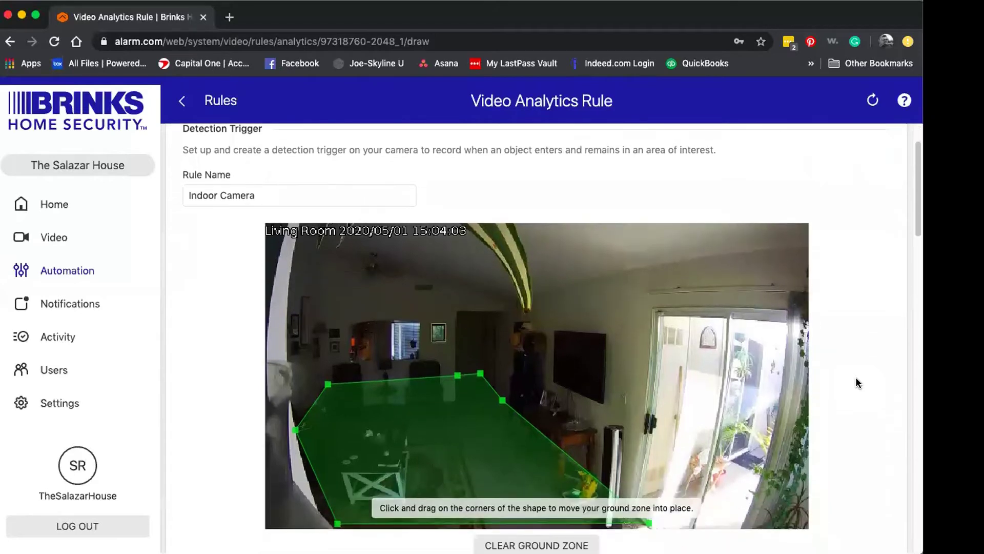
{"action": "scroll", "coordinate": [856, 377], "scroll_direction": "down", "scroll_amount": 2}
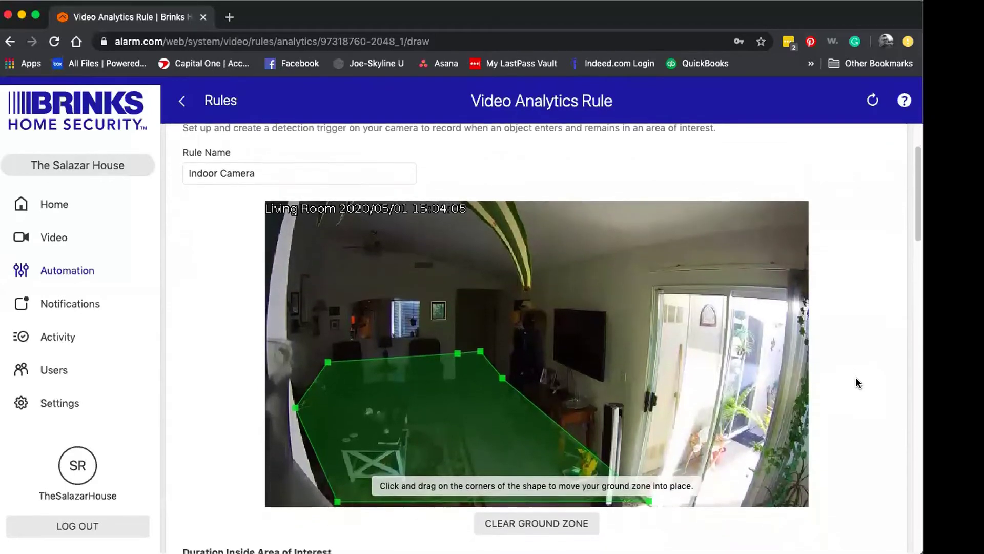
{"action": "scroll", "coordinate": [853, 383], "scroll_direction": "down", "scroll_amount": 1}
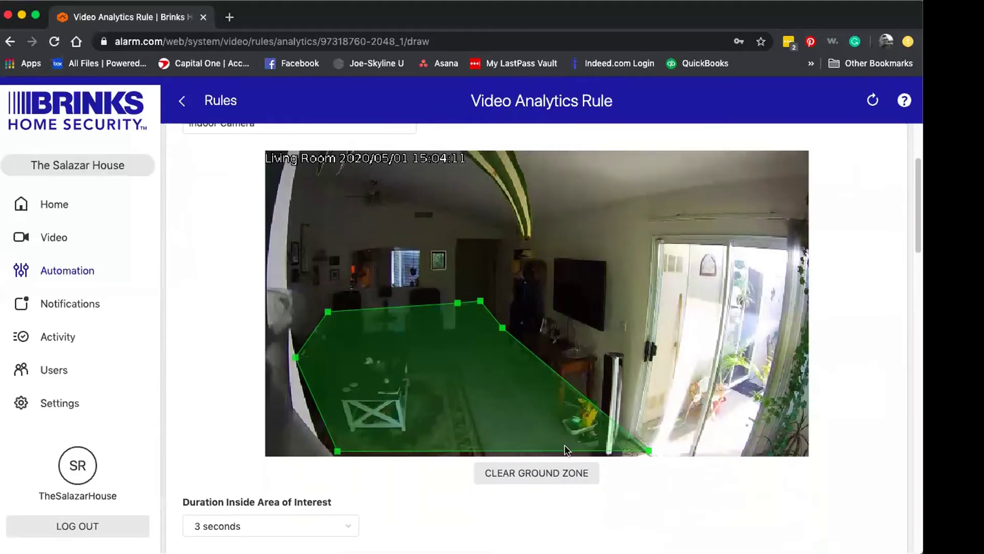
{"action": "scroll", "coordinate": [544, 515], "scroll_direction": "down", "scroll_amount": 1}
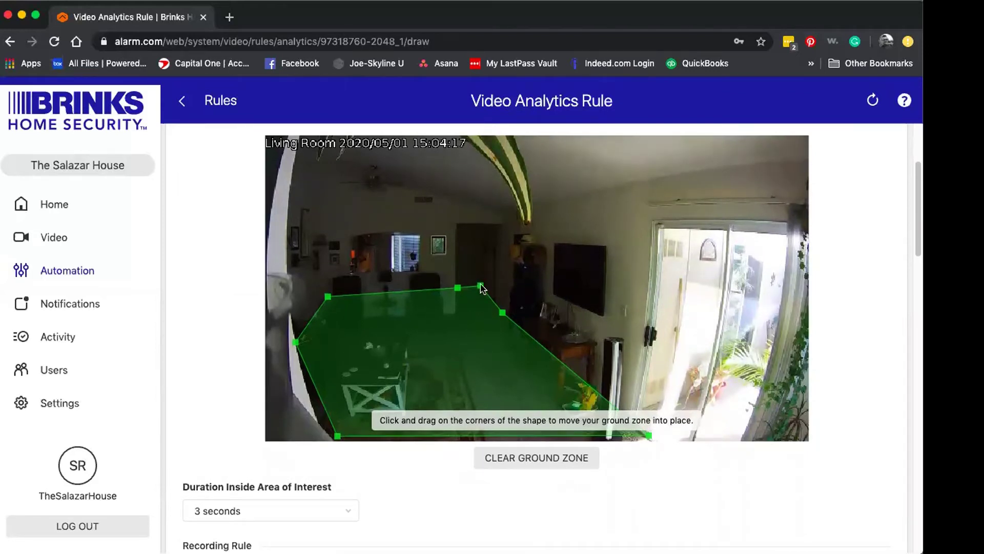
{"action": "left_click_drag", "start_coordinate": [481, 285], "coordinate": [522, 315]}
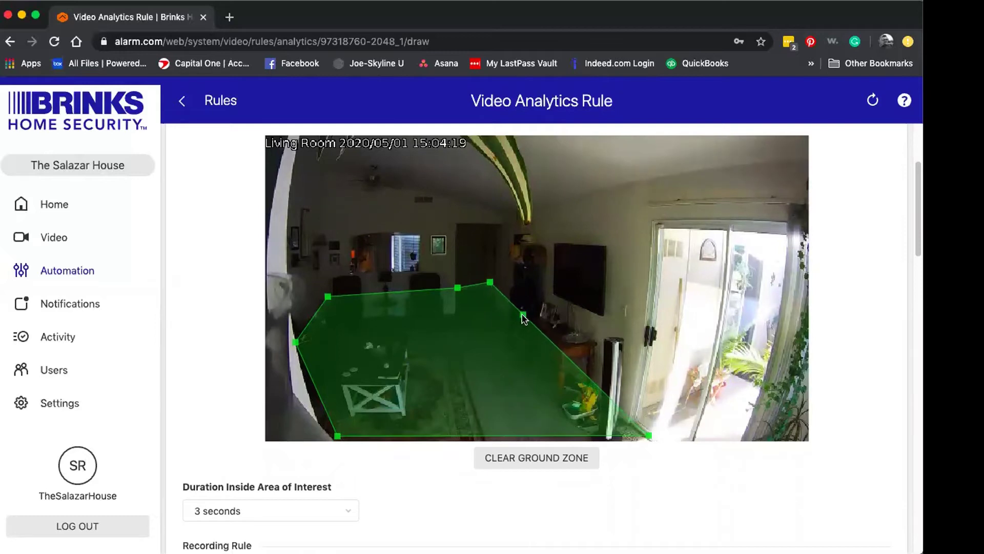
{"action": "left_click_drag", "start_coordinate": [649, 436], "coordinate": [660, 438]}
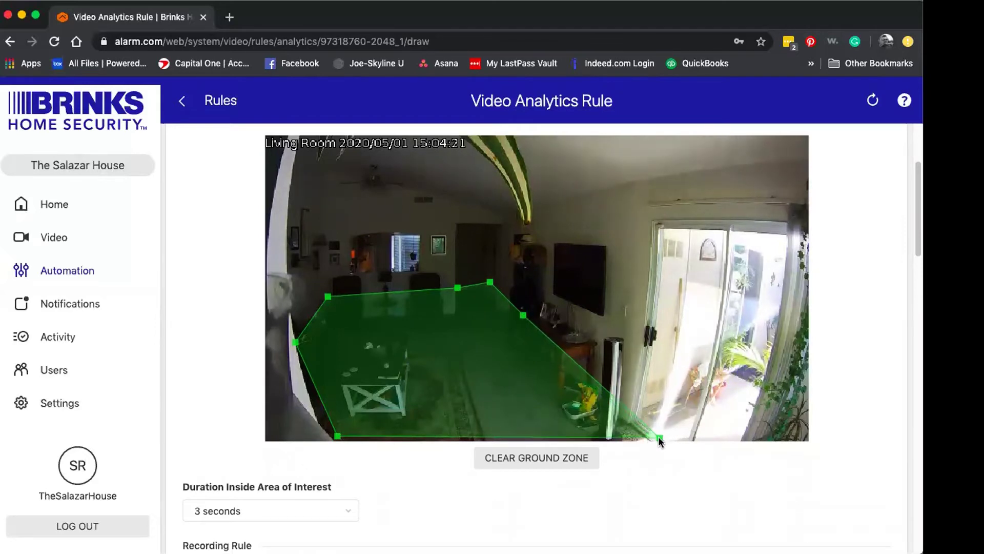
{"action": "left_click_drag", "start_coordinate": [338, 436], "coordinate": [321, 439]}
{"action": "left_click_drag", "start_coordinate": [296, 341], "coordinate": [293, 338]}
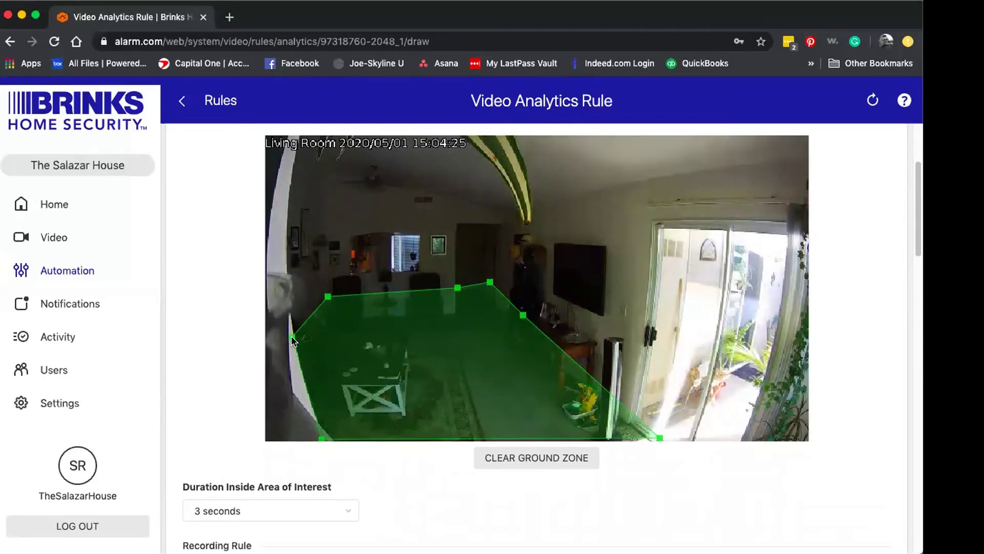
Clear the old ground zone and outline the new one along the left wall and bottom-left floor.
{"action": "left_click", "coordinate": [501, 457]}
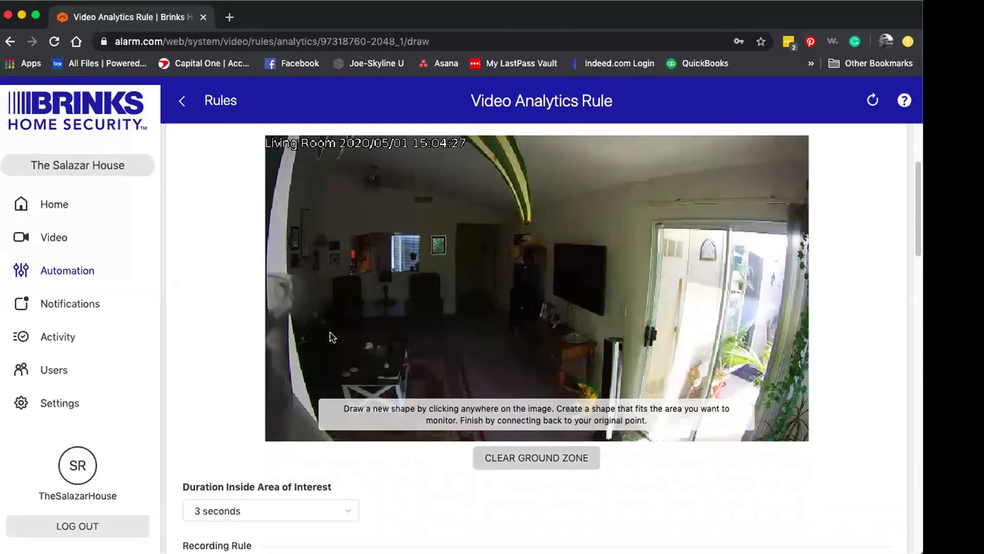
{"action": "left_click", "coordinate": [319, 297]}
{"action": "left_click", "coordinate": [295, 334]}
{"action": "left_click", "coordinate": [311, 394]}
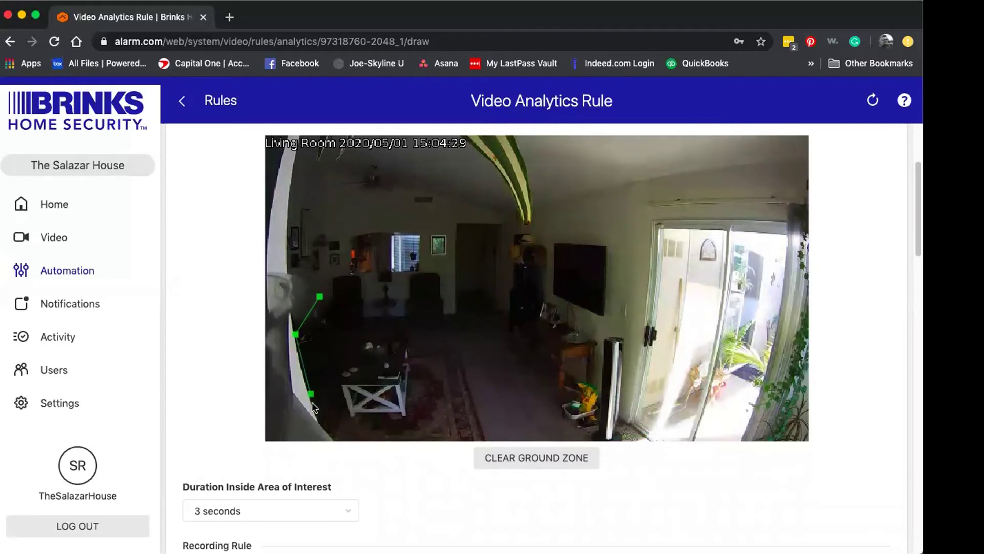
{"action": "left_click_drag", "start_coordinate": [312, 395], "coordinate": [317, 416]}
{"action": "left_click", "coordinate": [335, 436]}
{"action": "left_click", "coordinate": [536, 419]}
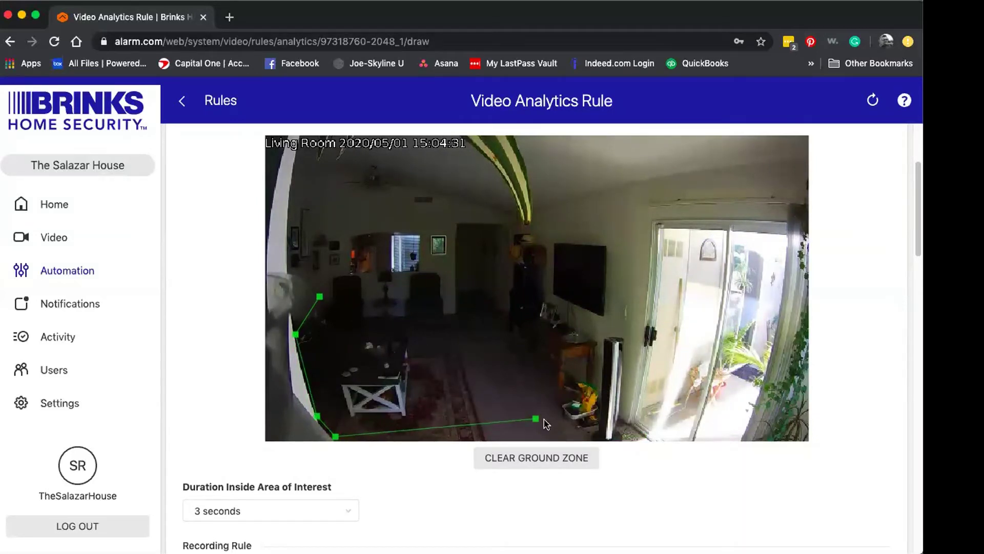
Extend the outline around the sliding glass door and plant, closing it at the starting point.
{"action": "left_click_drag", "start_coordinate": [536, 420], "coordinate": [749, 436]}
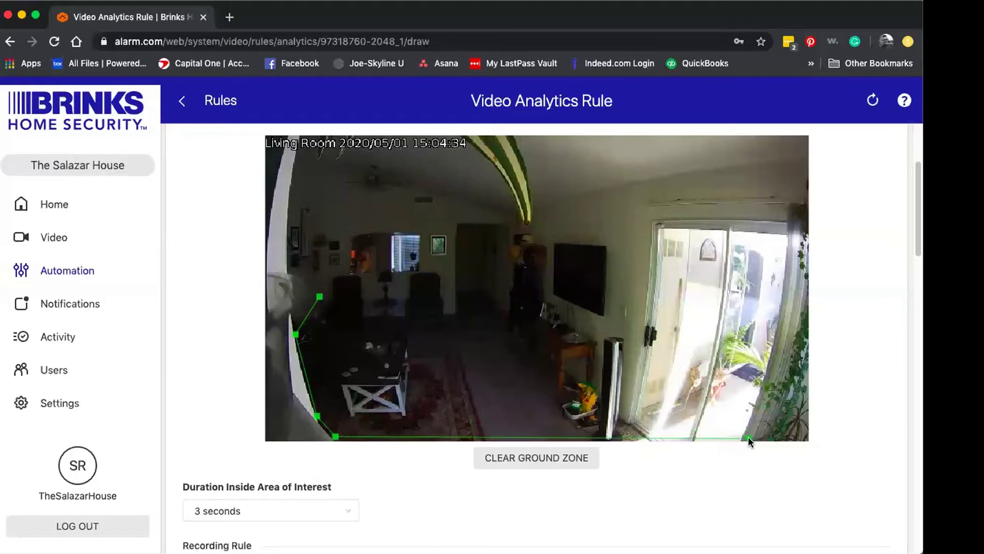
{"action": "left_click", "coordinate": [774, 350]}
{"action": "left_click", "coordinate": [763, 255]}
{"action": "left_click", "coordinate": [667, 279]}
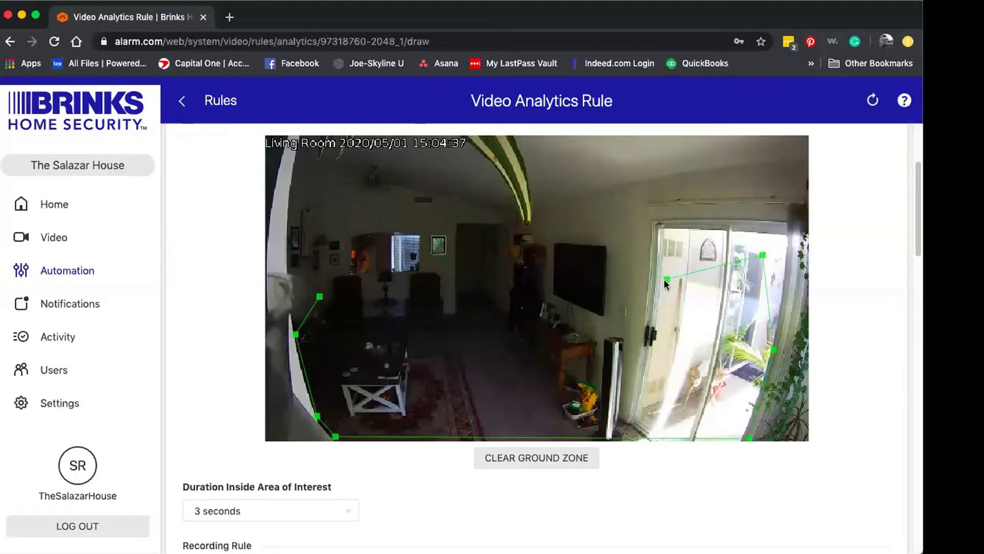
{"action": "left_click", "coordinate": [581, 385]}
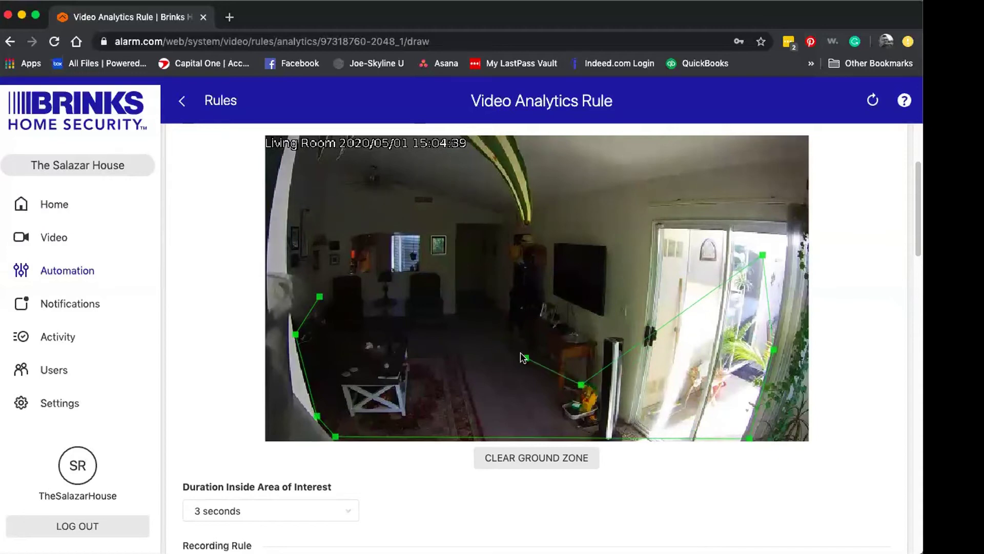
{"action": "left_click", "coordinate": [479, 278]}
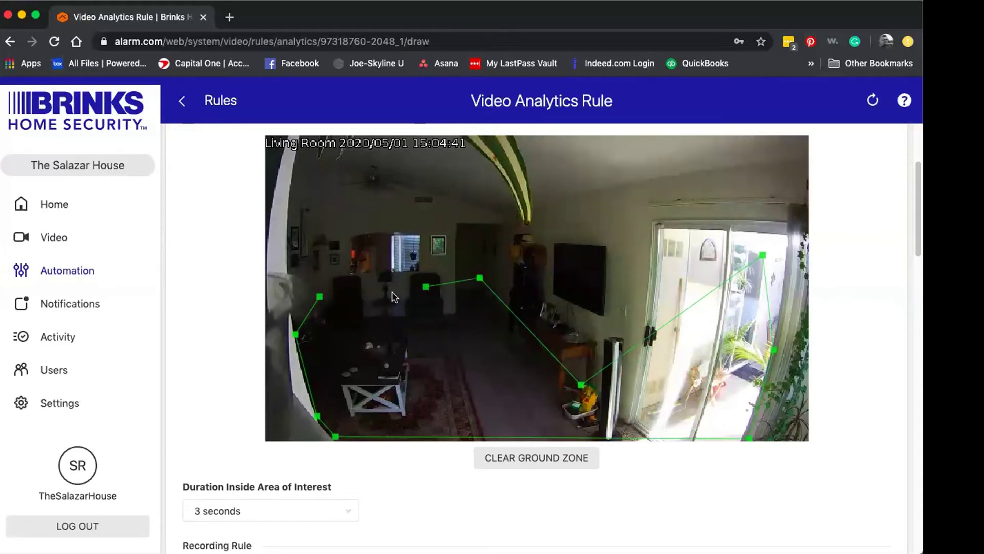
{"action": "left_click", "coordinate": [319, 297]}
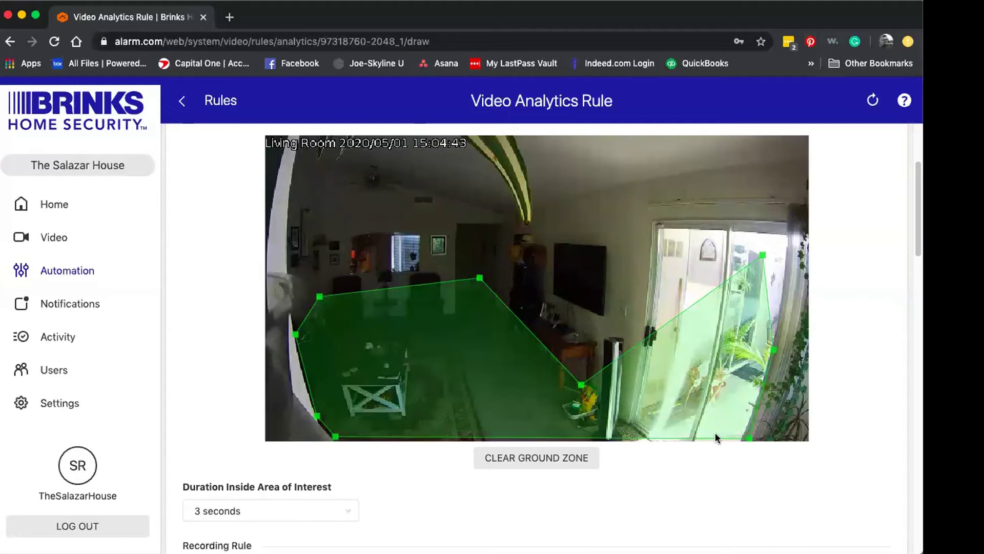
{"action": "scroll", "coordinate": [662, 497], "scroll_direction": "down", "scroll_amount": 3}
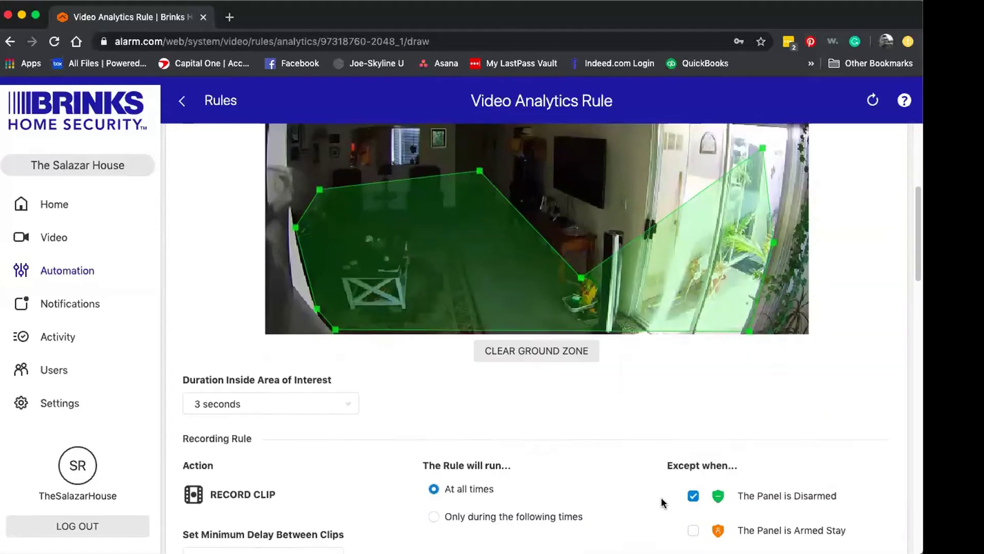
{"action": "scroll", "coordinate": [535, 457], "scroll_direction": "down", "scroll_amount": 1}
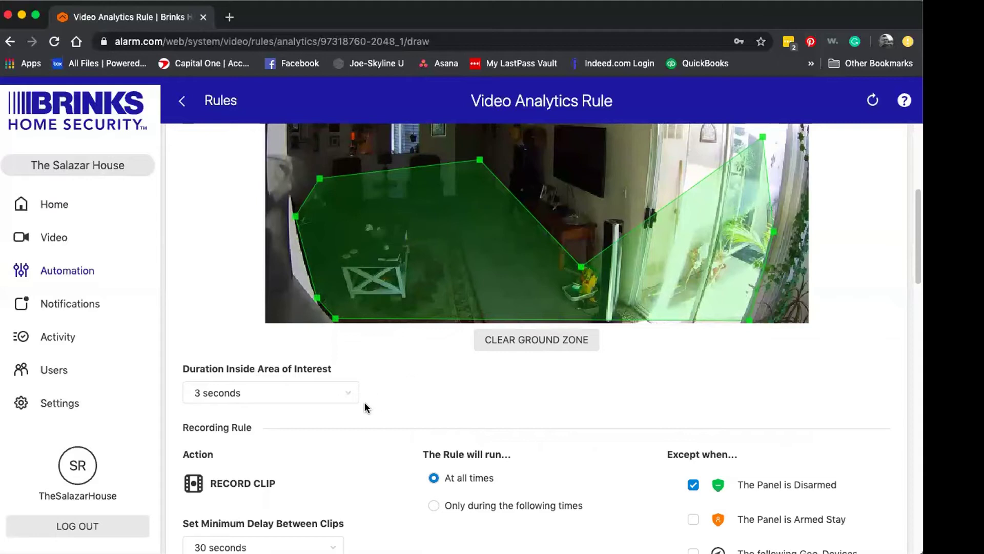
{"action": "left_click", "coordinate": [346, 395]}
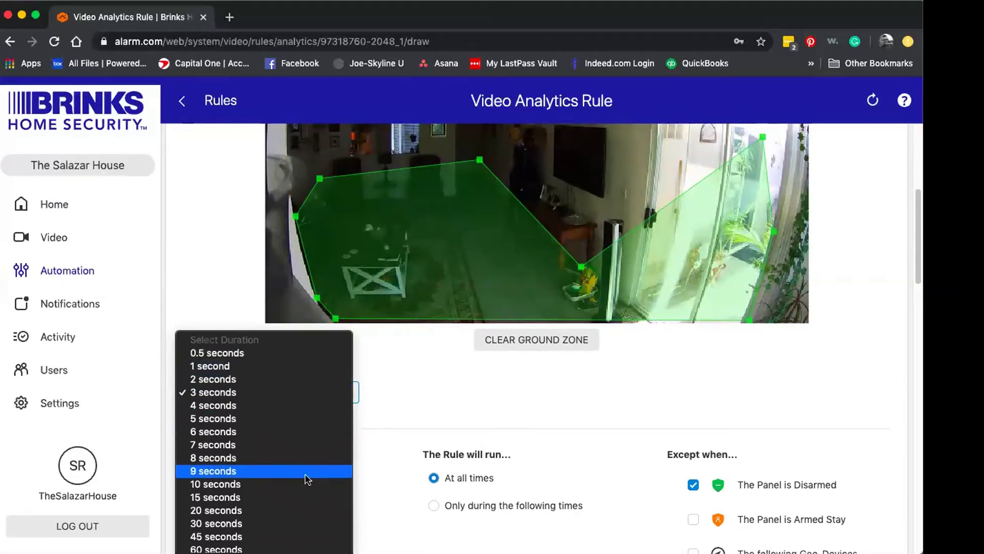
{"action": "left_click", "coordinate": [423, 371]}
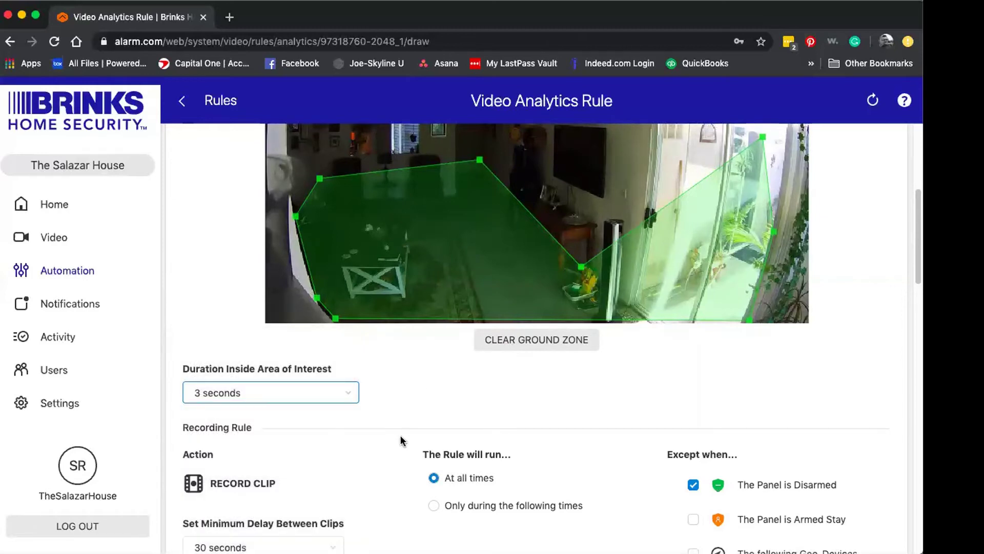
{"action": "scroll", "coordinate": [400, 435], "scroll_direction": "down", "scroll_amount": 1}
{"action": "scroll", "coordinate": [400, 442], "scroll_direction": "down", "scroll_amount": 2}
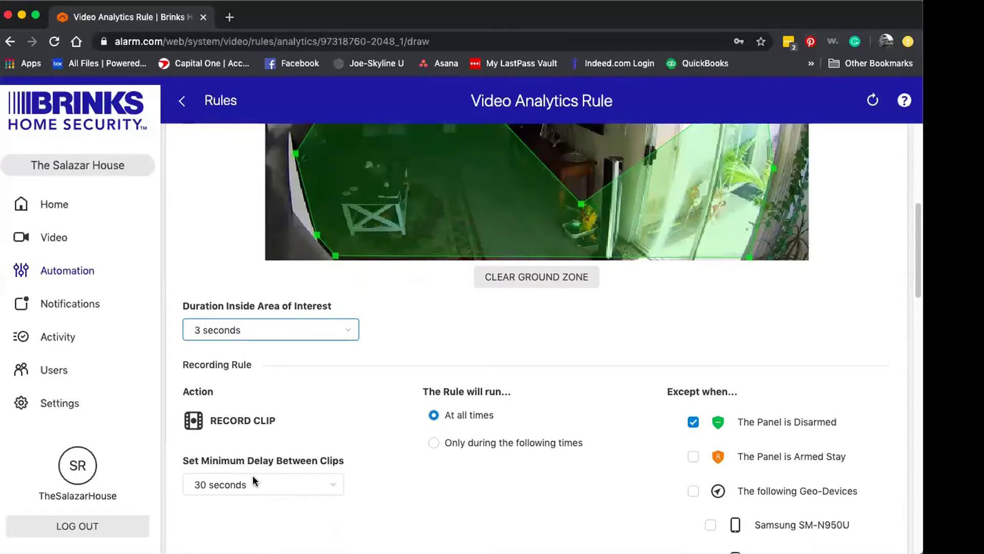
Tick The following Geo-Devices under Except when..., checking both Samsung SM-N950U phones.
{"action": "scroll", "coordinate": [416, 467], "scroll_direction": "up", "scroll_amount": 4}
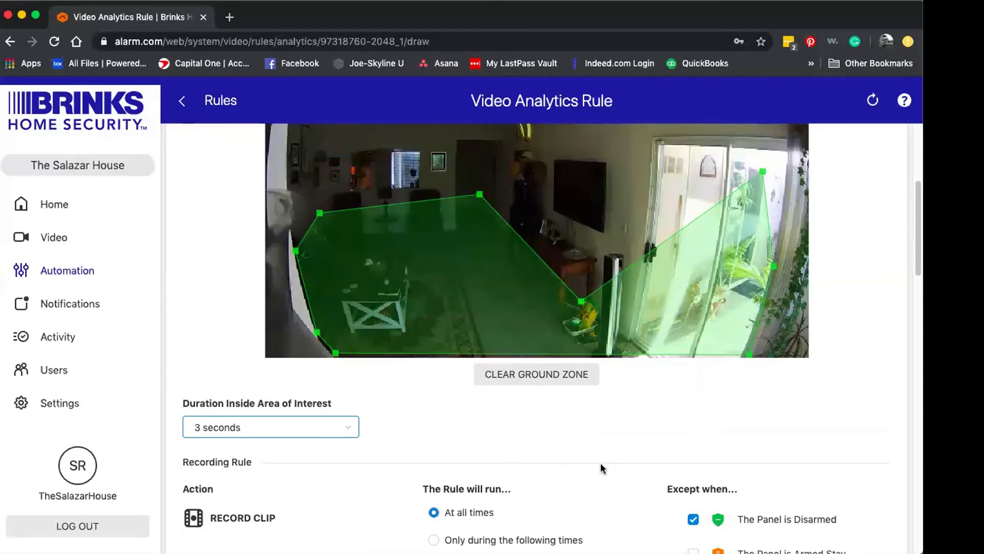
{"action": "scroll", "coordinate": [605, 486], "scroll_direction": "down", "scroll_amount": 1}
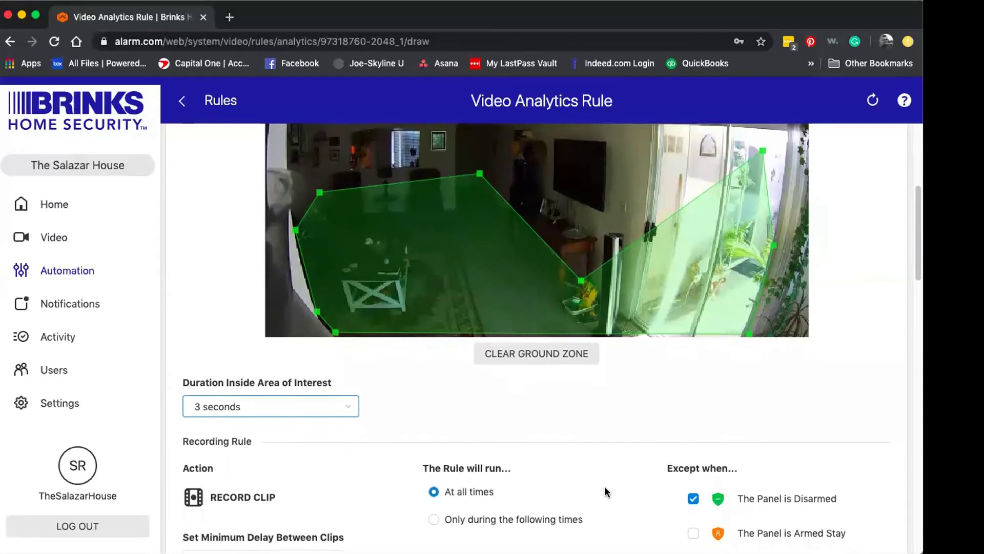
{"action": "scroll", "coordinate": [594, 490], "scroll_direction": "down", "scroll_amount": 5}
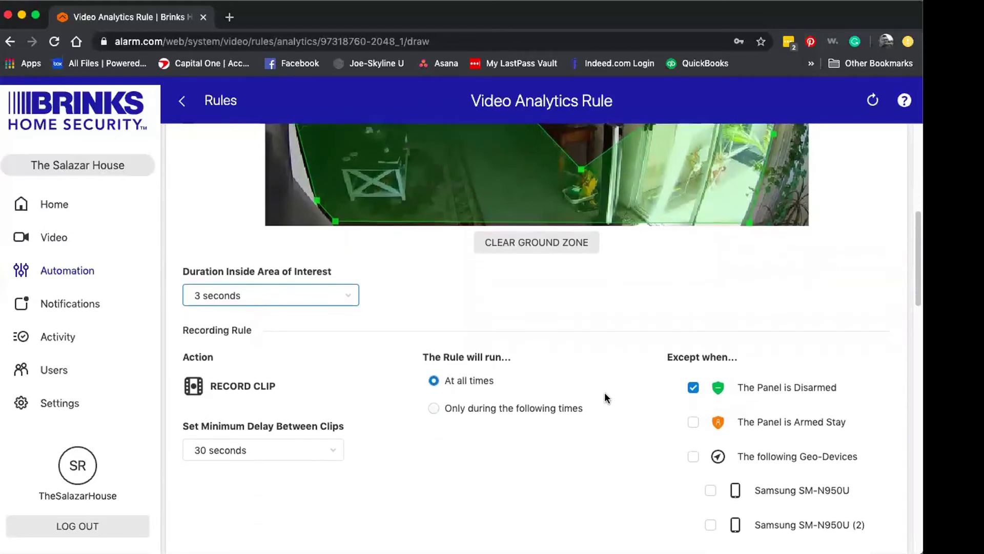
{"action": "scroll", "coordinate": [615, 395], "scroll_direction": "down", "scroll_amount": 1}
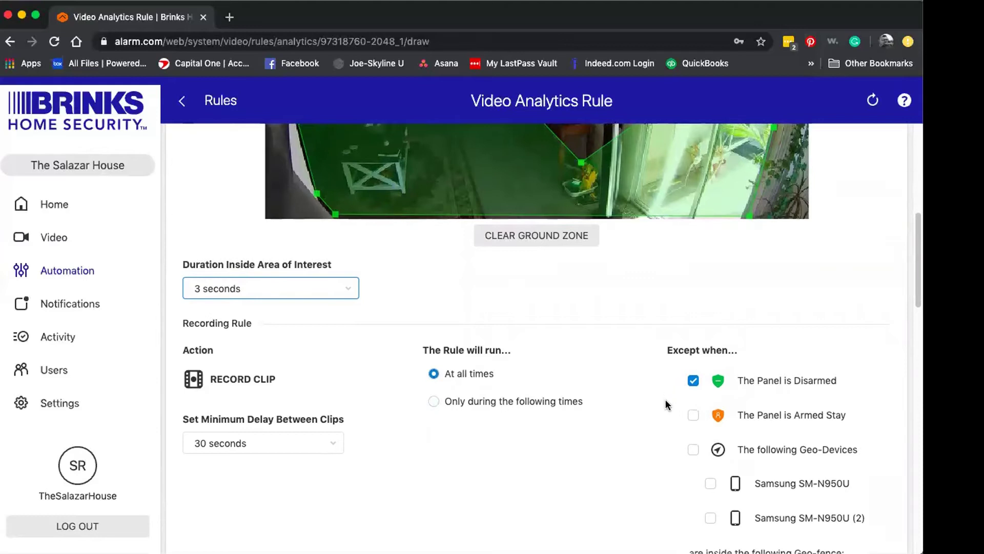
{"action": "scroll", "coordinate": [623, 425], "scroll_direction": "down", "scroll_amount": 3}
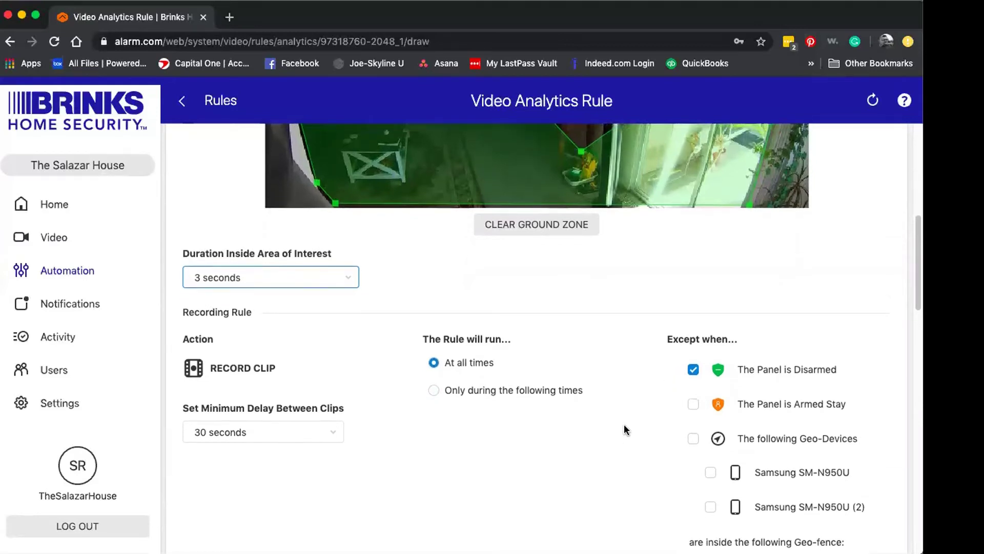
{"action": "scroll", "coordinate": [624, 430], "scroll_direction": "down", "scroll_amount": 2}
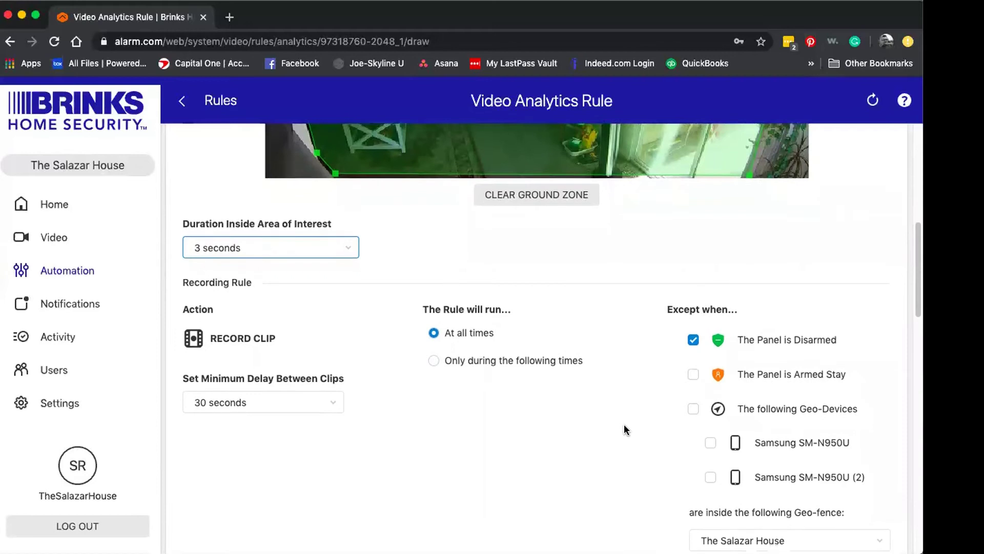
{"action": "left_click", "coordinate": [693, 405]}
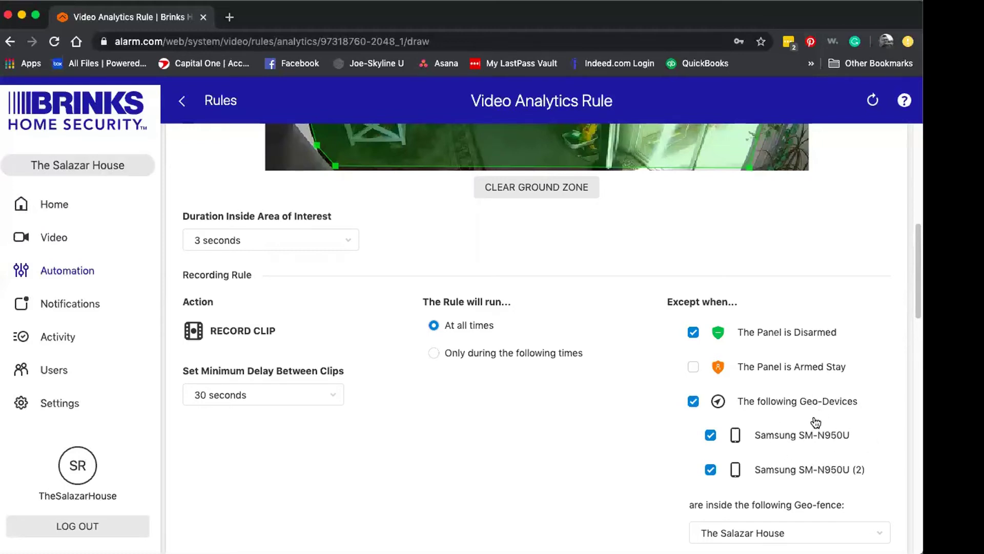
{"action": "scroll", "coordinate": [857, 287], "scroll_direction": "up", "scroll_amount": 3}
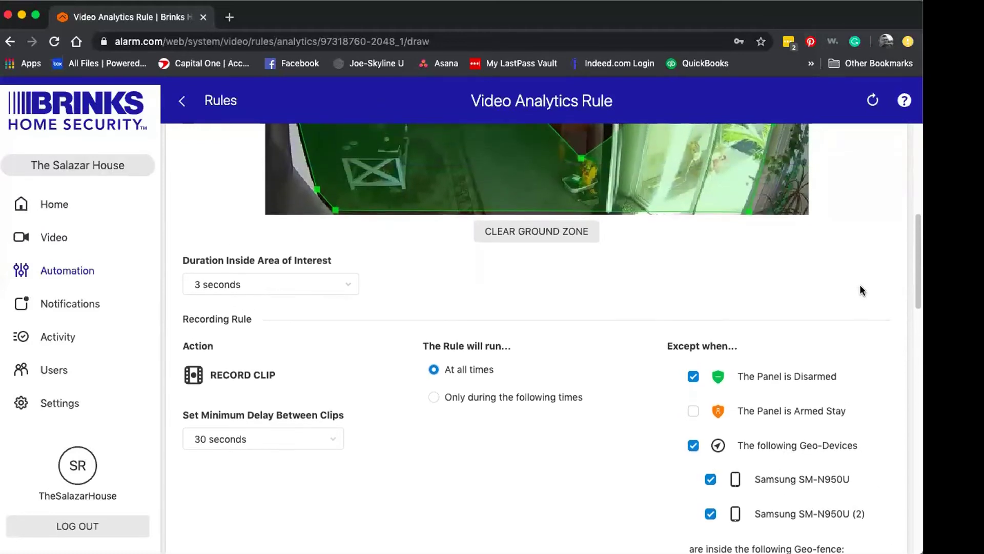
{"action": "scroll", "coordinate": [862, 285], "scroll_direction": "up", "scroll_amount": 3}
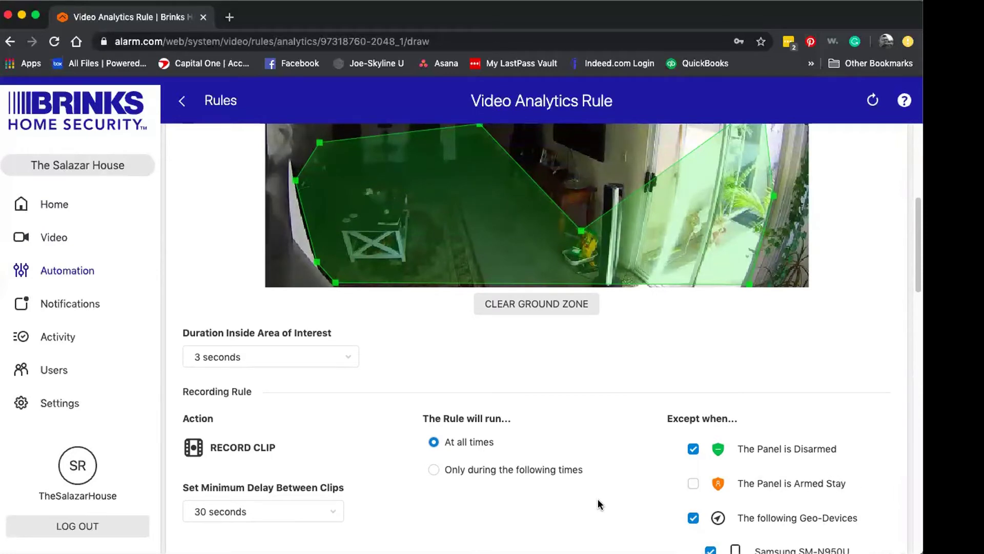
{"action": "scroll", "coordinate": [586, 481], "scroll_direction": "down", "scroll_amount": 3}
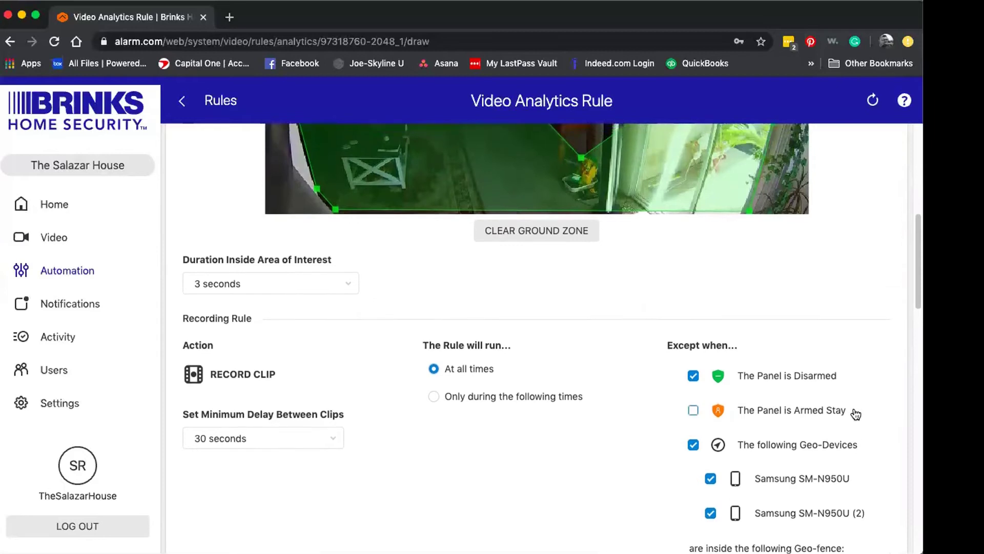
{"action": "scroll", "coordinate": [851, 410], "scroll_direction": "up", "scroll_amount": 2}
{"action": "scroll", "coordinate": [849, 410], "scroll_direction": "up", "scroll_amount": 1}
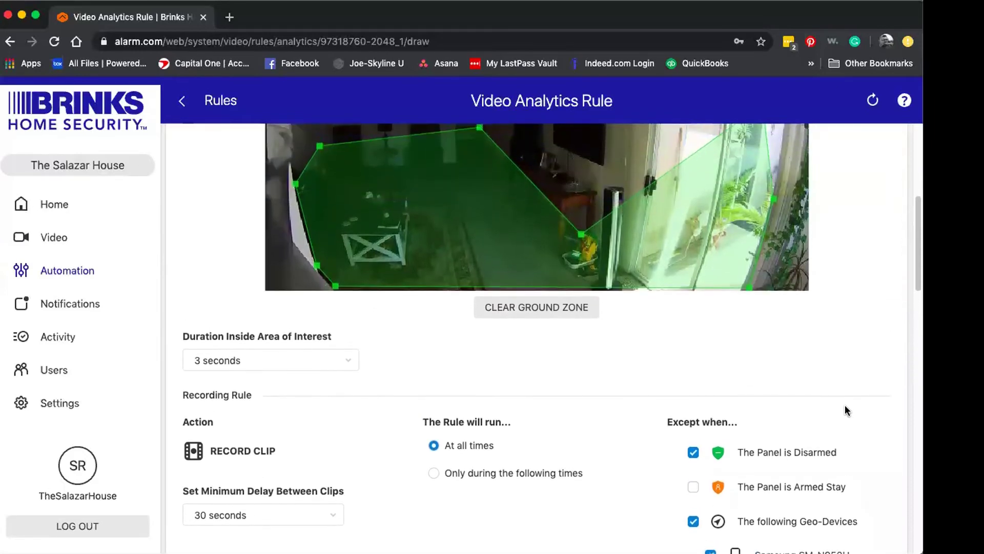
{"action": "scroll", "coordinate": [842, 396], "scroll_direction": "up", "scroll_amount": 2}
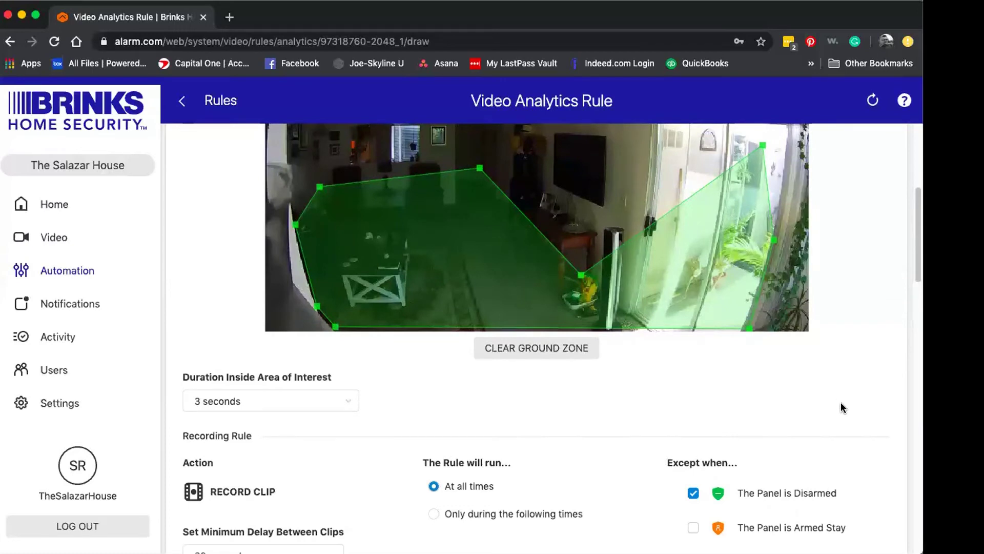
{"action": "scroll", "coordinate": [839, 406], "scroll_direction": "down", "scroll_amount": 5}
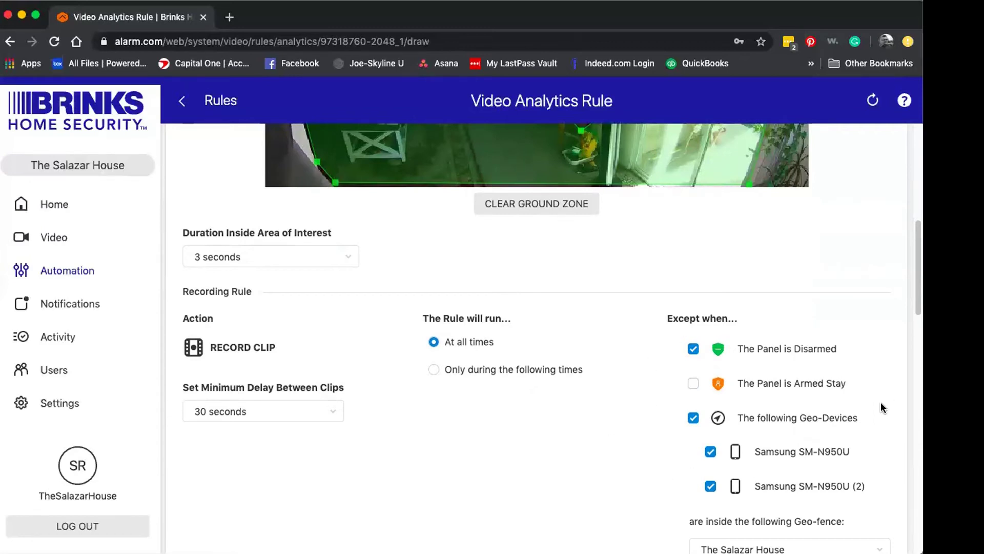
{"action": "scroll", "coordinate": [882, 401], "scroll_direction": "down", "scroll_amount": 2}
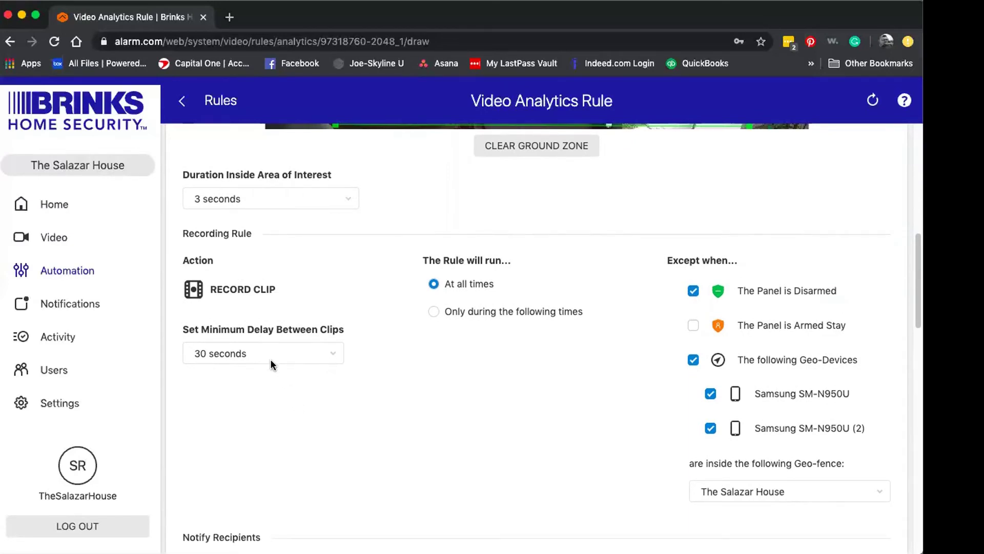
{"action": "scroll", "coordinate": [423, 417], "scroll_direction": "up", "scroll_amount": 5}
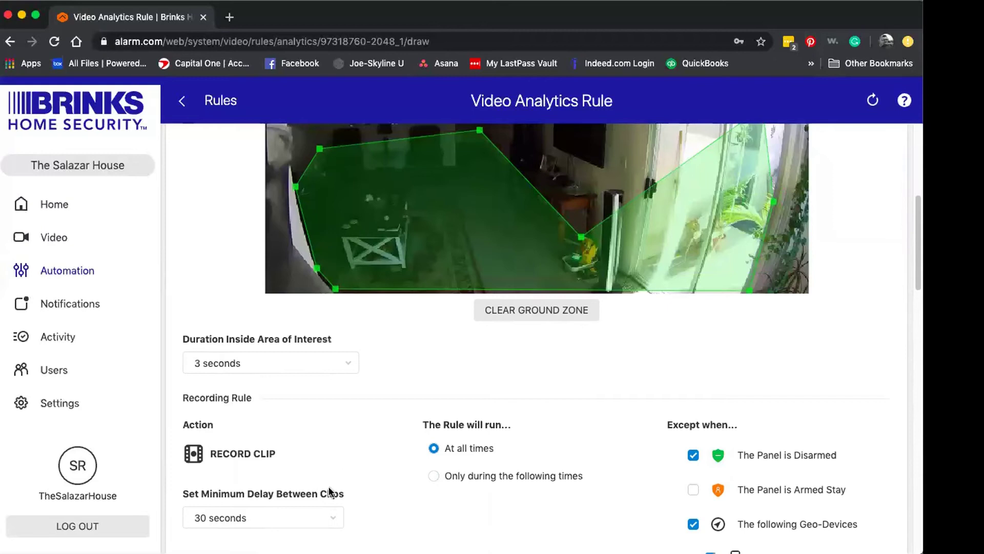
{"action": "scroll", "coordinate": [346, 508], "scroll_direction": "down", "scroll_amount": 5}
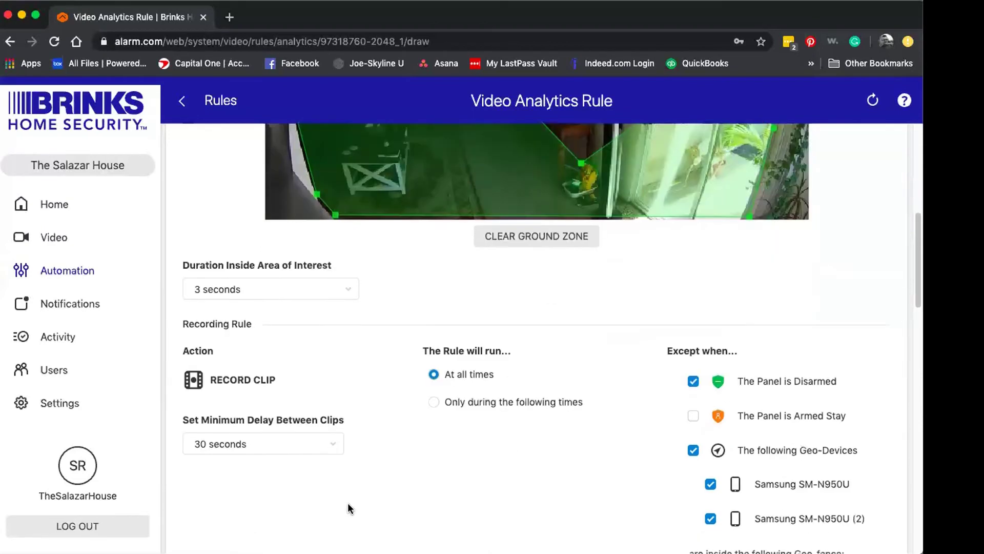
{"action": "left_click", "coordinate": [323, 367]}
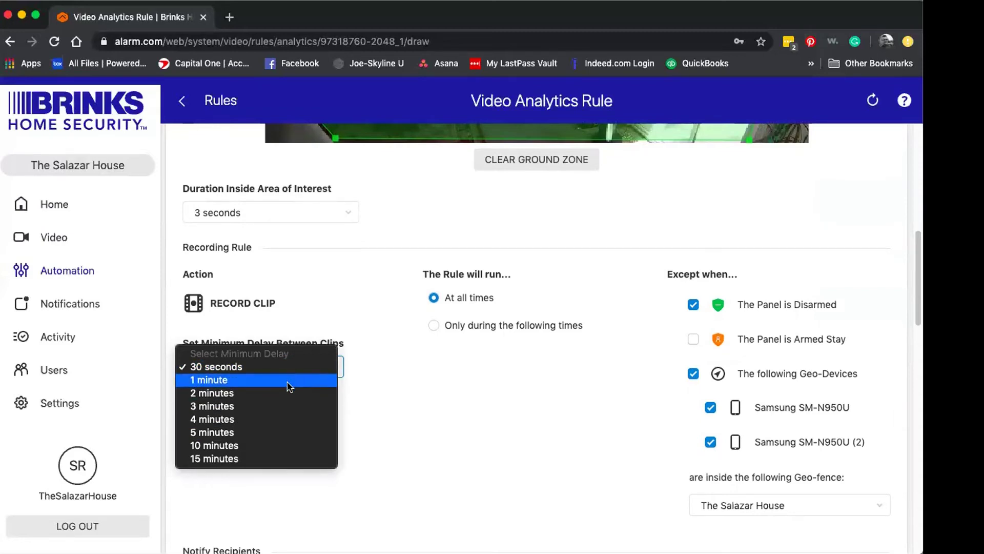
{"action": "left_click", "coordinate": [429, 393]}
{"action": "scroll", "coordinate": [610, 390], "scroll_direction": "up", "scroll_amount": 2}
{"action": "scroll", "coordinate": [618, 394], "scroll_direction": "up", "scroll_amount": 5}
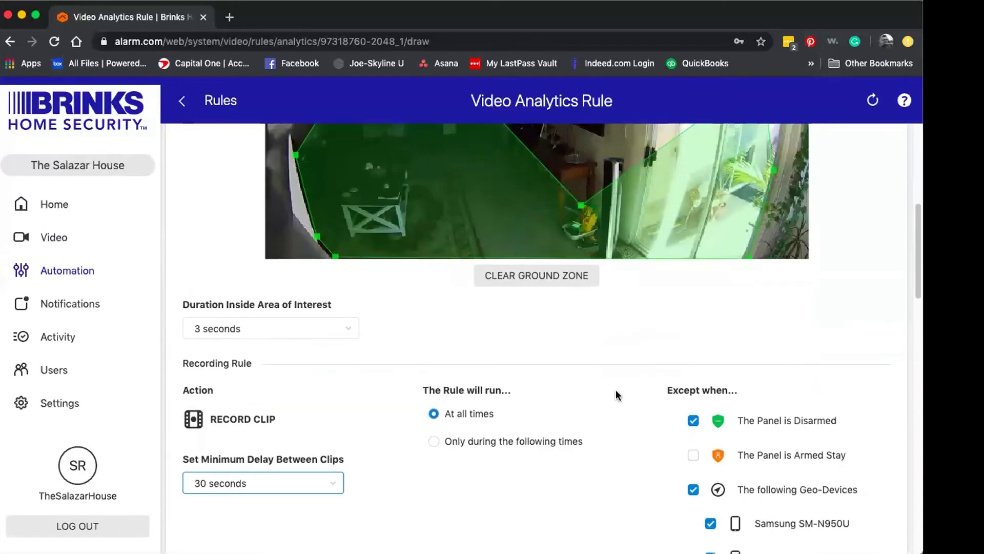
{"action": "scroll", "coordinate": [617, 394], "scroll_direction": "down", "scroll_amount": 6}
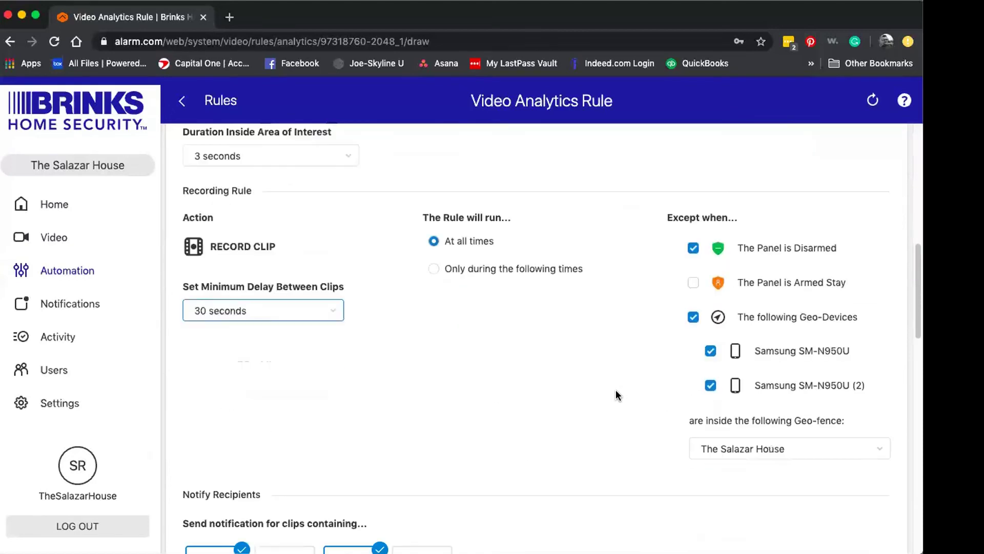
{"action": "scroll", "coordinate": [613, 394], "scroll_direction": "down", "scroll_amount": 2}
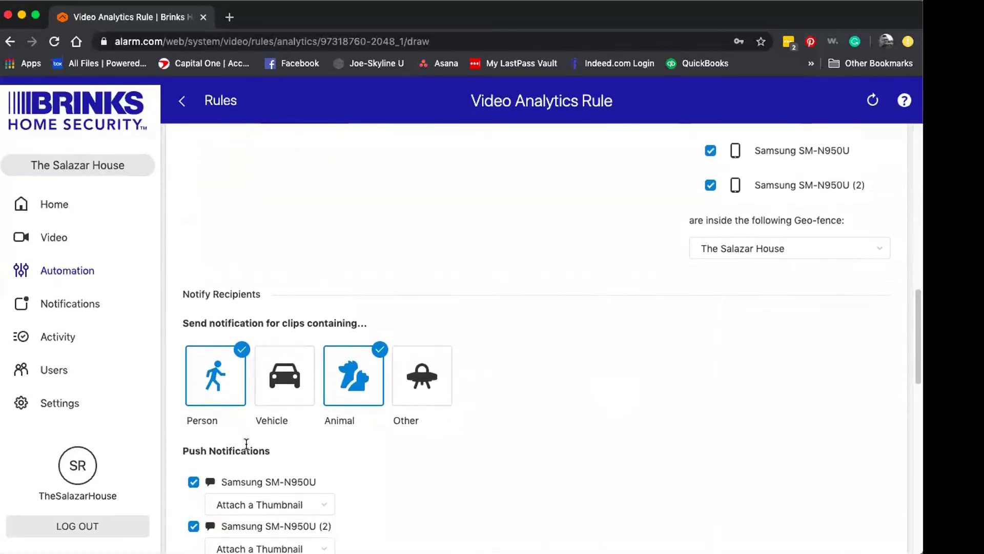
{"action": "scroll", "coordinate": [561, 376], "scroll_direction": "down", "scroll_amount": 1}
{"action": "scroll", "coordinate": [560, 375], "scroll_direction": "down", "scroll_amount": 2}
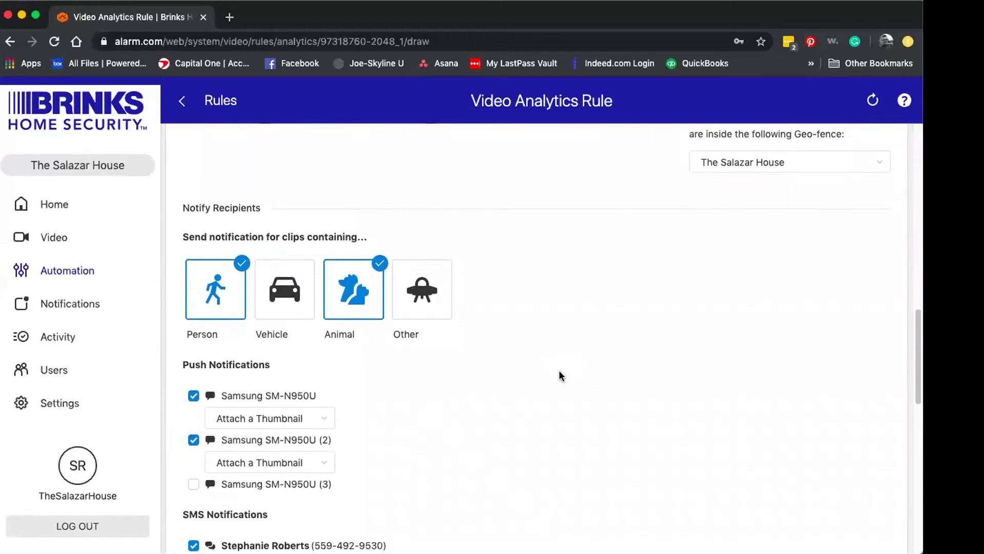
{"action": "scroll", "coordinate": [562, 376], "scroll_direction": "down", "scroll_amount": 1}
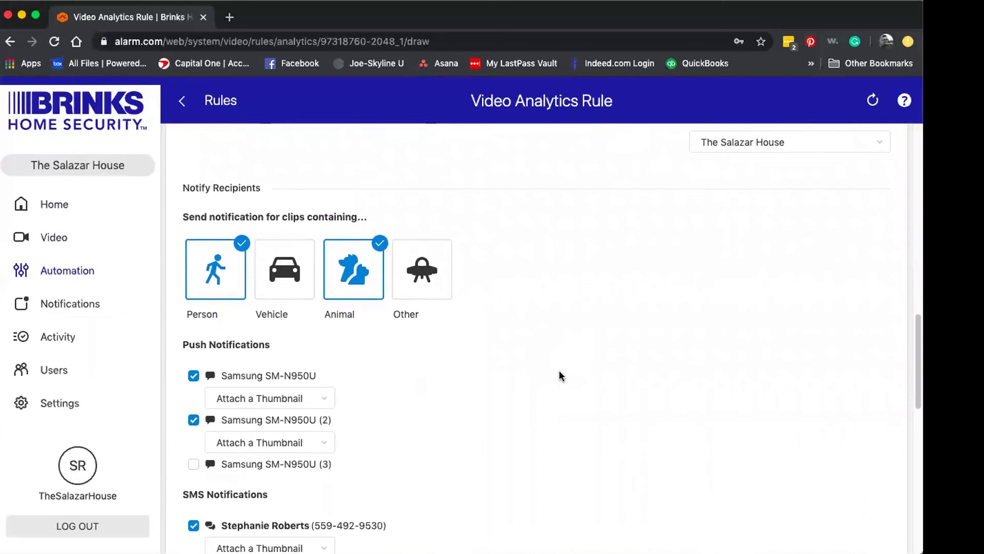
{"action": "scroll", "coordinate": [559, 377], "scroll_direction": "down", "scroll_amount": 2}
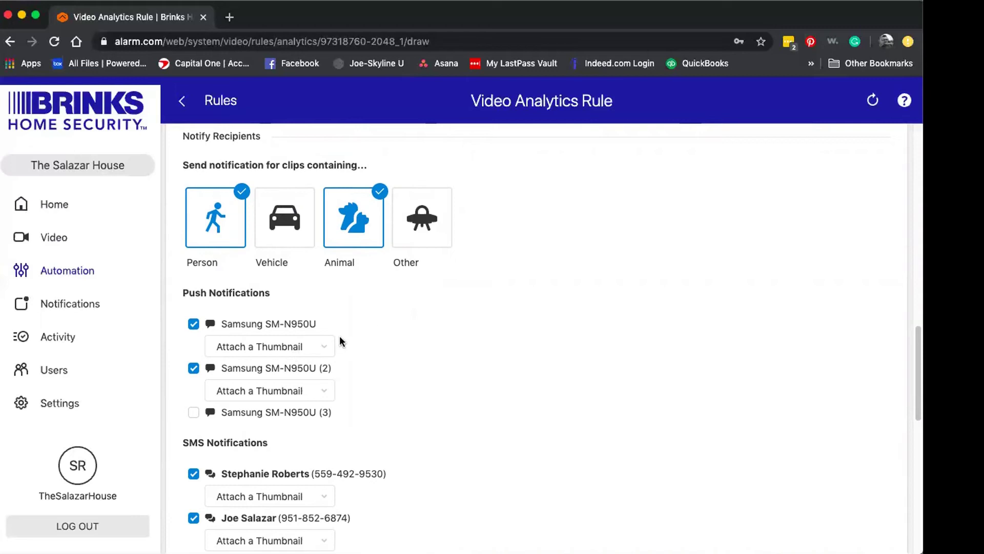
{"action": "scroll", "coordinate": [624, 325], "scroll_direction": "down", "scroll_amount": 3}
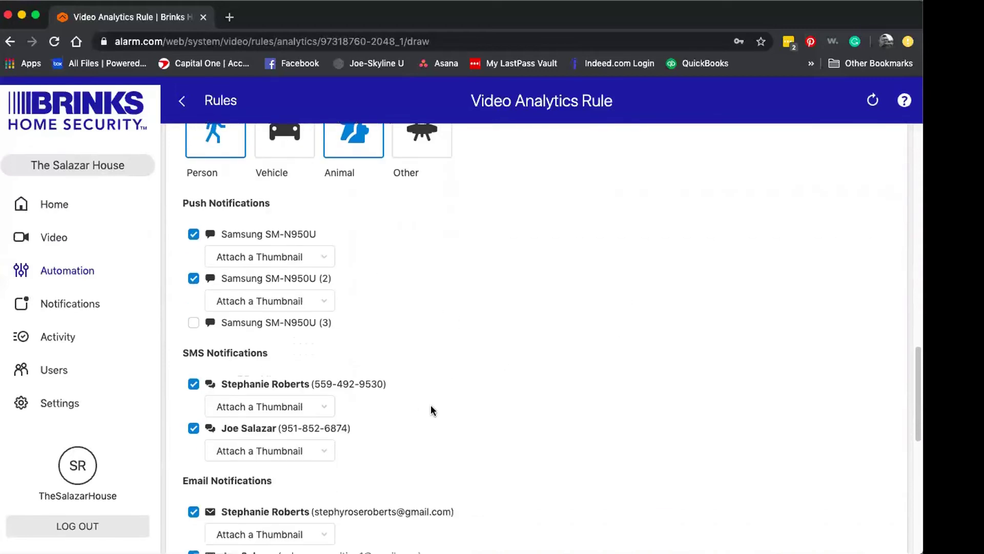
{"action": "scroll", "coordinate": [646, 323], "scroll_direction": "down", "scroll_amount": 2}
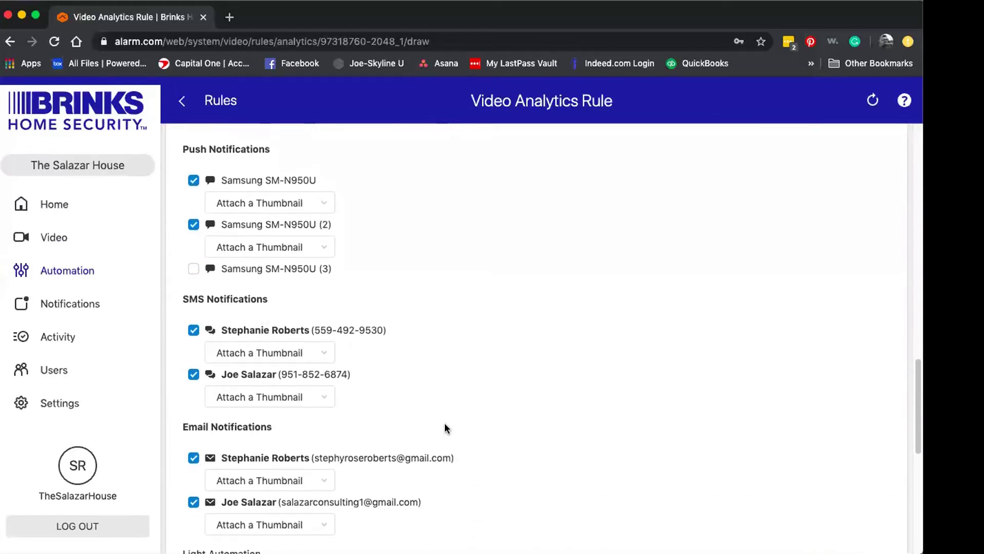
{"action": "scroll", "coordinate": [551, 426], "scroll_direction": "down", "scroll_amount": 1}
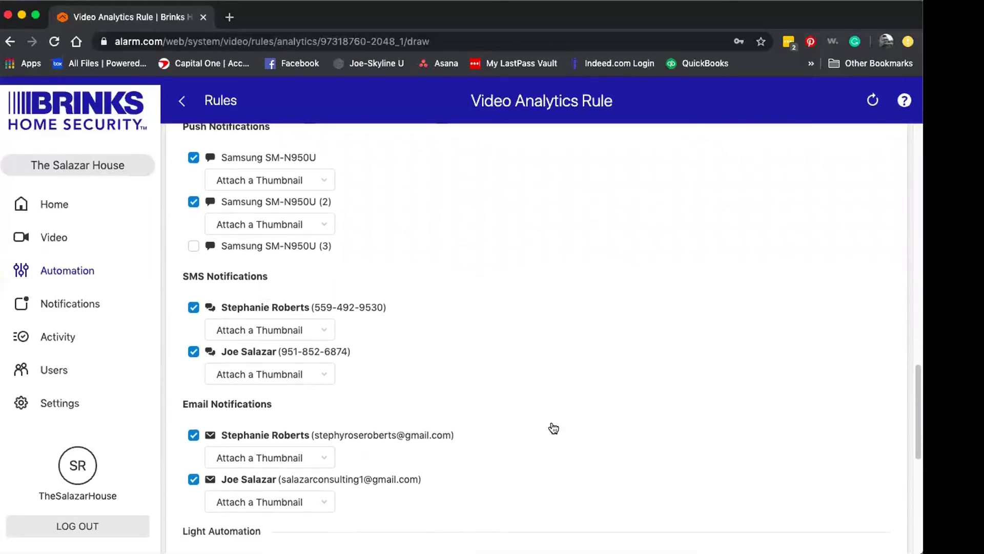
{"action": "scroll", "coordinate": [554, 426], "scroll_direction": "up", "scroll_amount": 1}
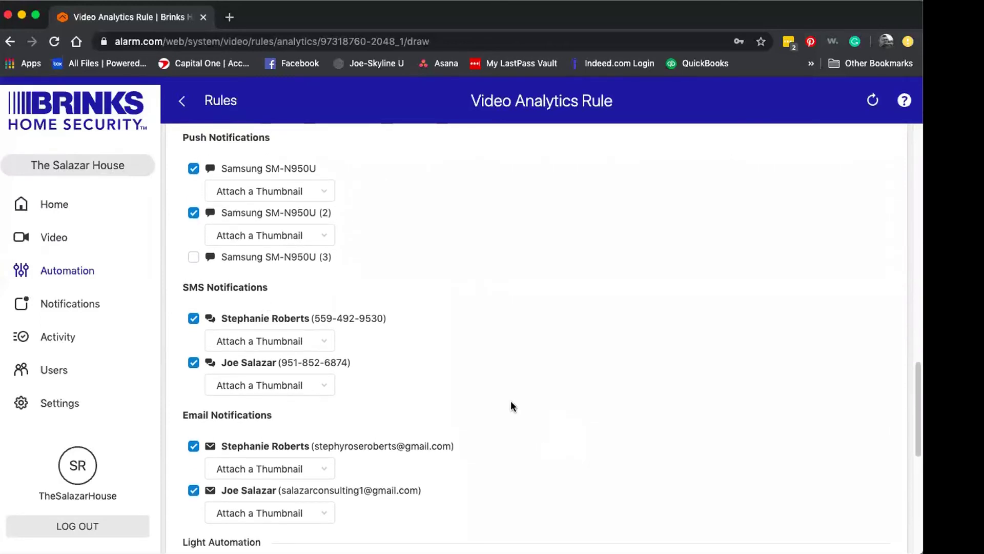
Uncheck the first and second recipients under both SMS Notifications and Email Notifications.
{"action": "left_click", "coordinate": [193, 447]}
{"action": "left_click", "coordinate": [195, 319]}
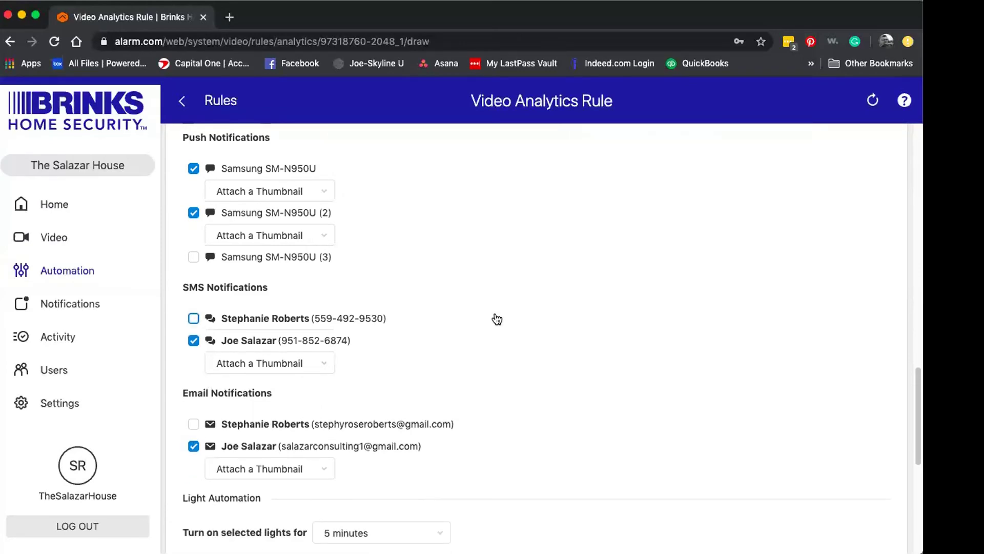
{"action": "scroll", "coordinate": [657, 259], "scroll_direction": "up", "scroll_amount": 5}
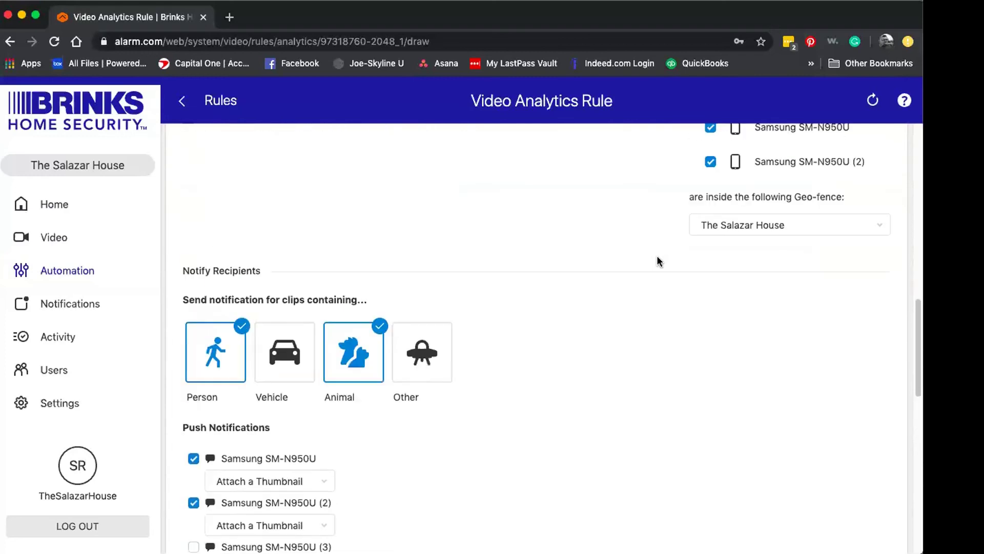
{"action": "scroll", "coordinate": [659, 261], "scroll_direction": "up", "scroll_amount": 6}
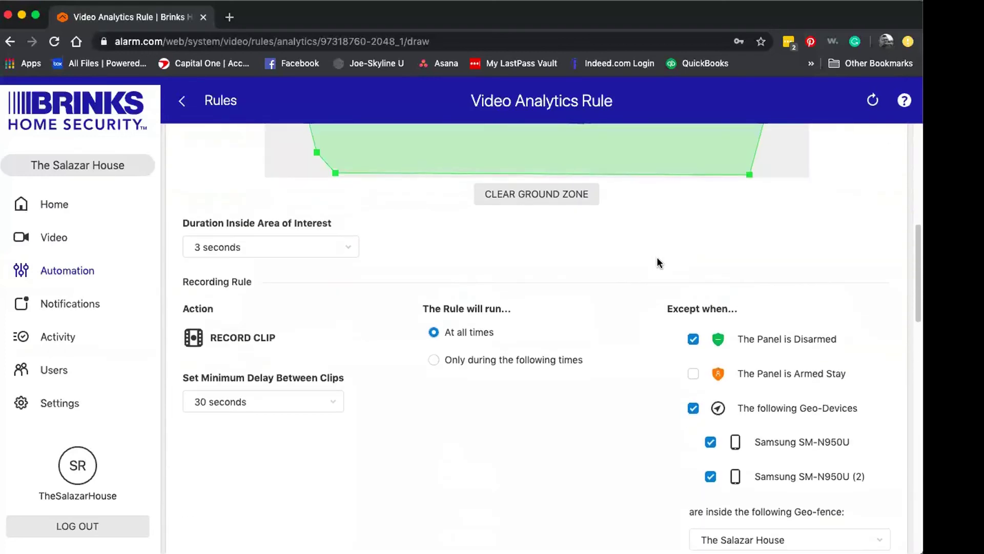
{"action": "scroll", "coordinate": [658, 258], "scroll_direction": "down", "scroll_amount": 9}
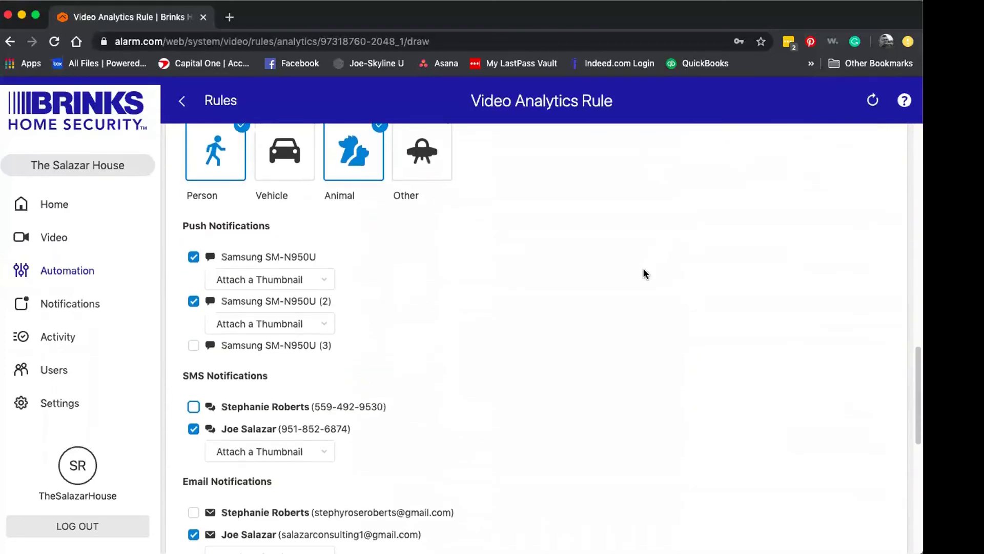
{"action": "scroll", "coordinate": [644, 273], "scroll_direction": "down", "scroll_amount": 1}
{"action": "left_click", "coordinate": [193, 494]}
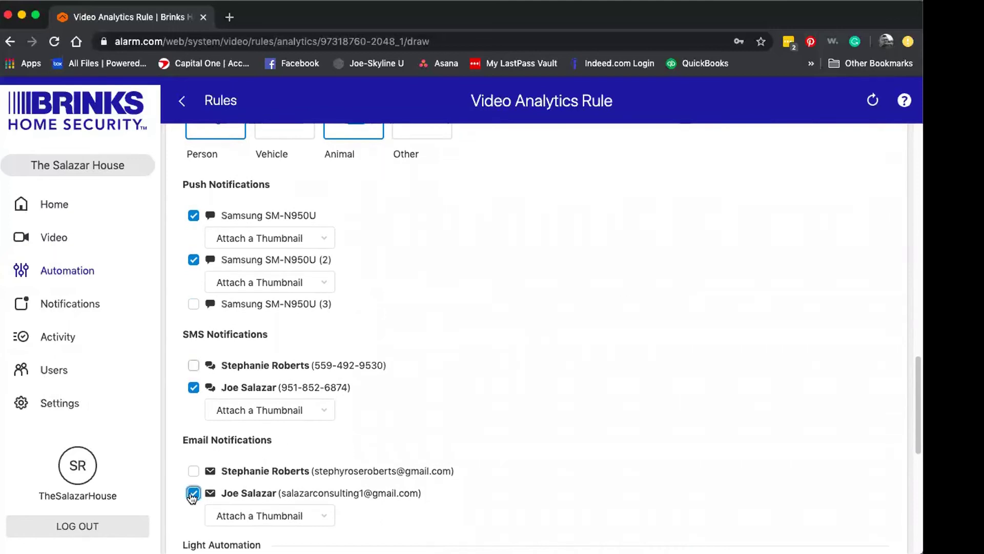
{"action": "left_click", "coordinate": [192, 494]}
{"action": "left_click", "coordinate": [193, 387]}
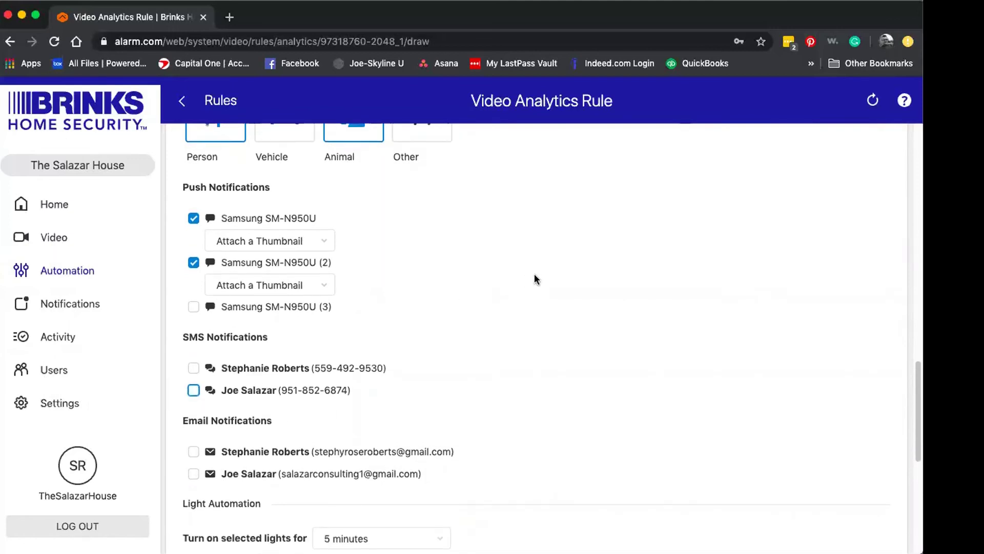
{"action": "scroll", "coordinate": [534, 280], "scroll_direction": "up", "scroll_amount": 3}
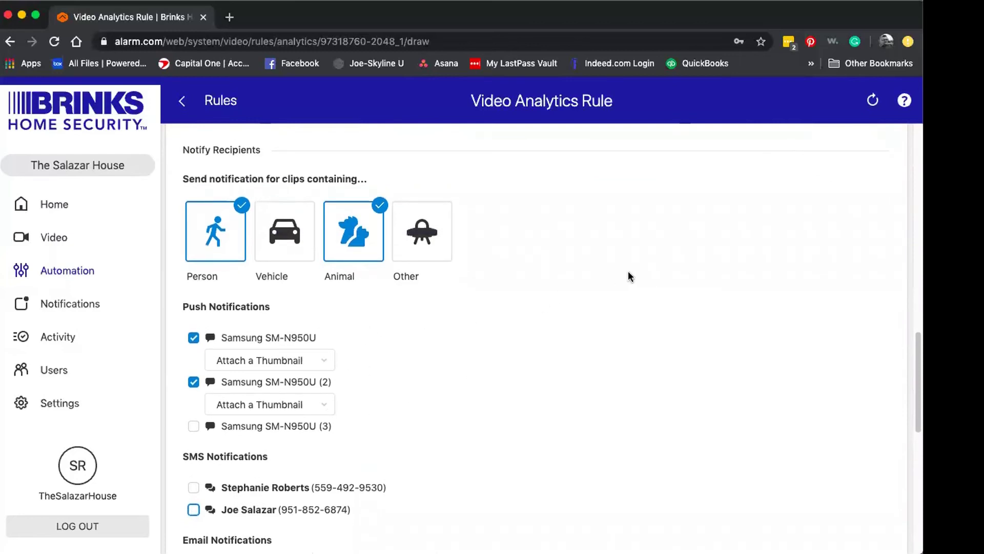
{"action": "scroll", "coordinate": [629, 275], "scroll_direction": "up", "scroll_amount": 2}
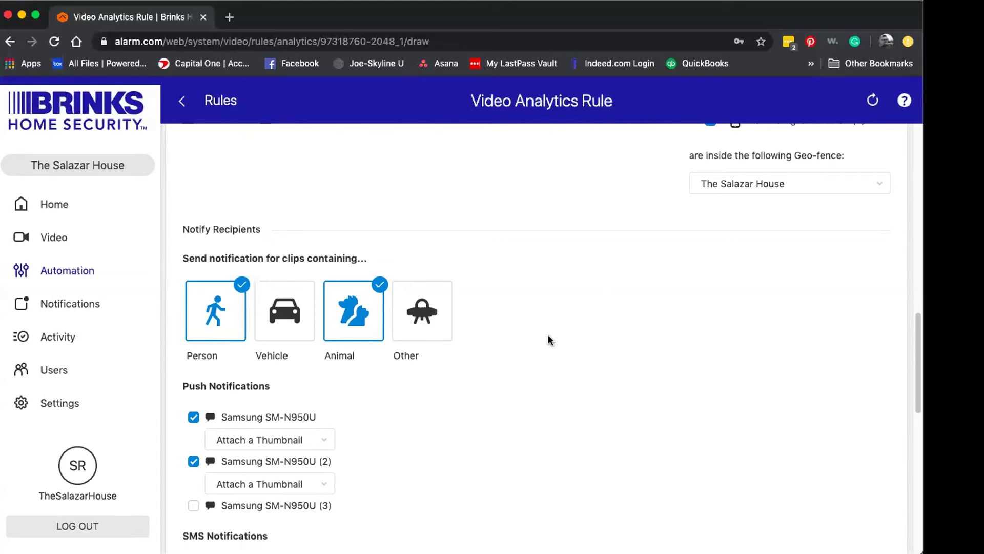
{"action": "scroll", "coordinate": [543, 340], "scroll_direction": "down", "scroll_amount": 3}
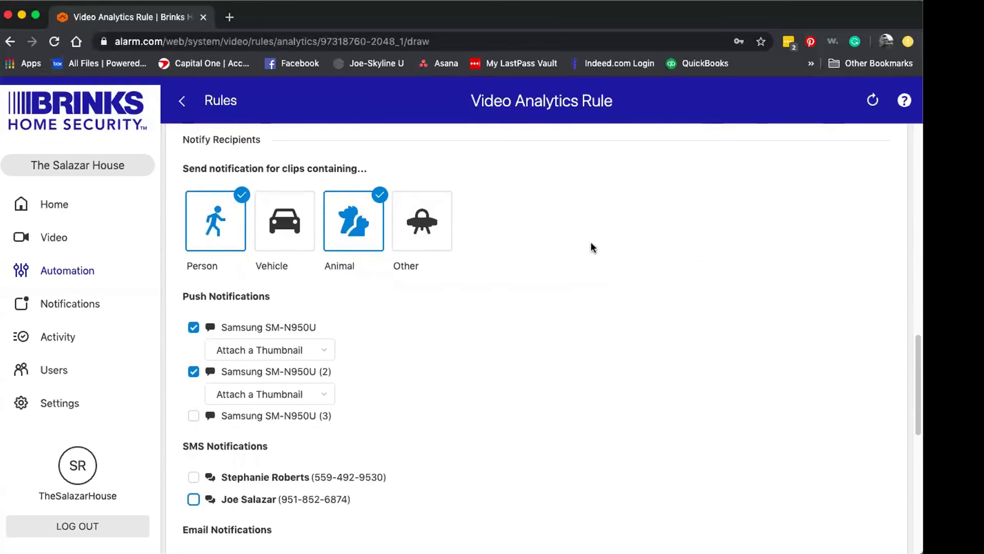
{"action": "scroll", "coordinate": [592, 247], "scroll_direction": "up", "scroll_amount": 10}
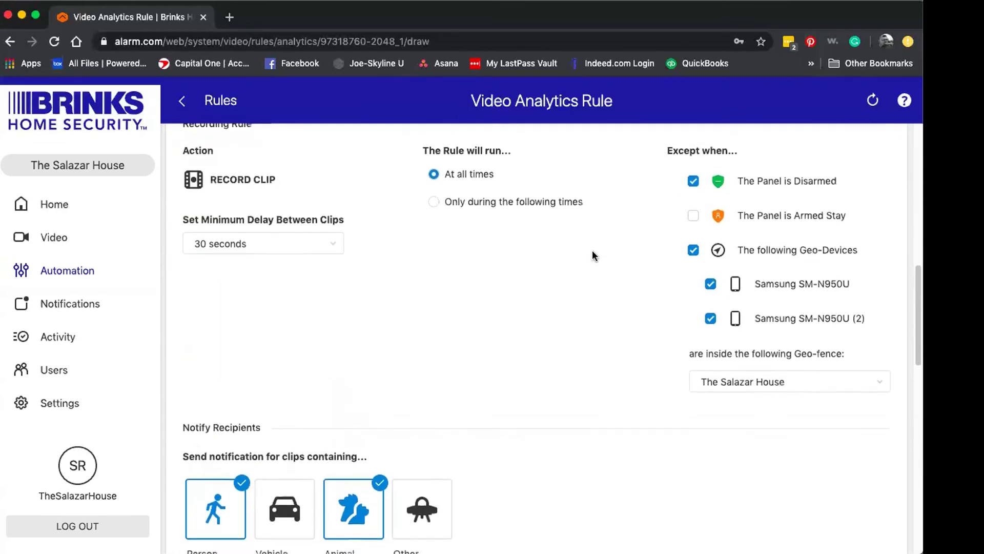
{"action": "scroll", "coordinate": [484, 422], "scroll_direction": "up", "scroll_amount": 7}
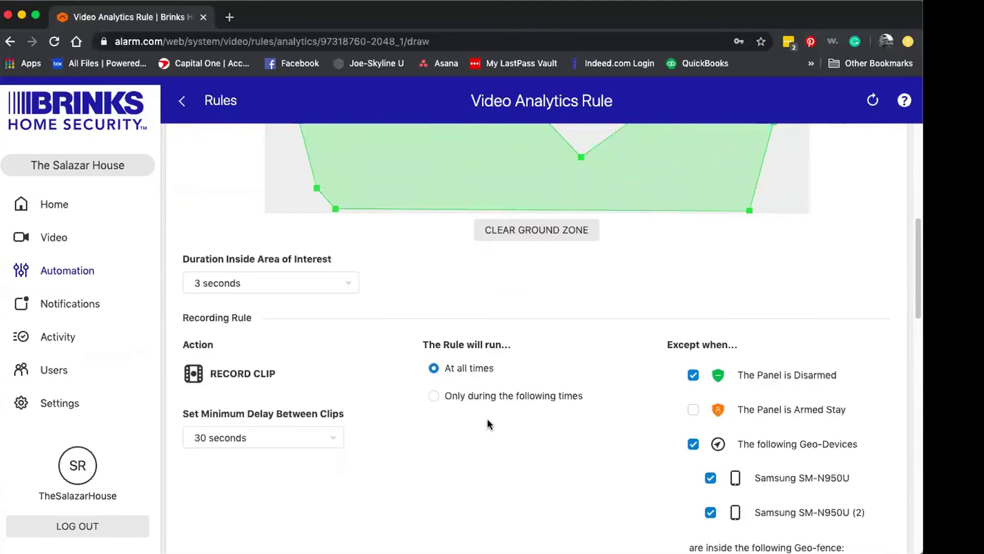
{"action": "scroll", "coordinate": [487, 419], "scroll_direction": "up", "scroll_amount": 6}
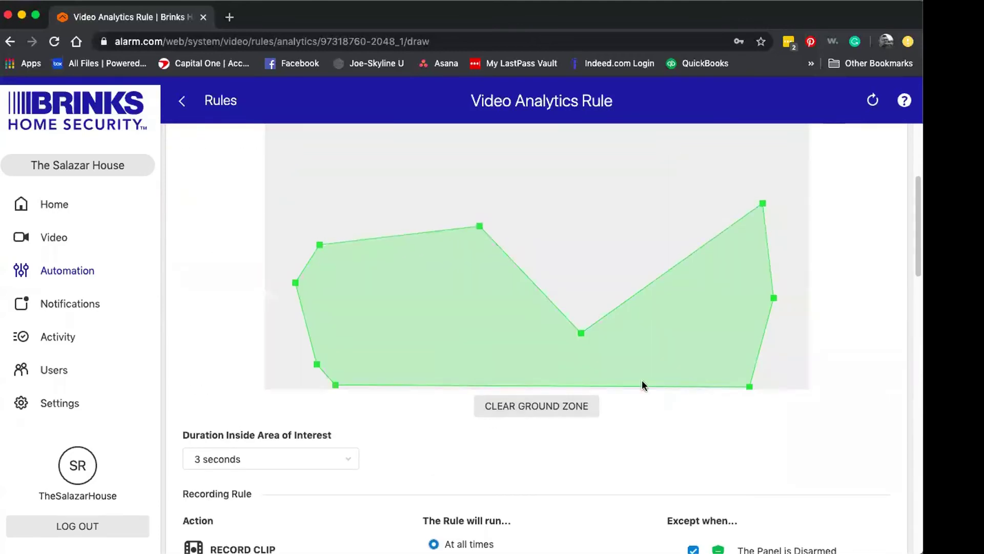
{"action": "scroll", "coordinate": [637, 432], "scroll_direction": "down", "scroll_amount": 13}
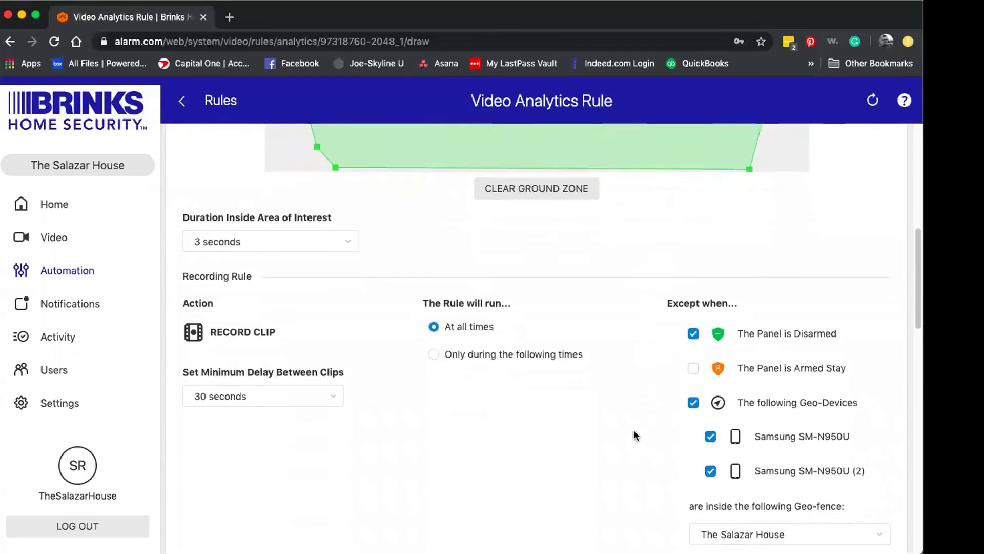
{"action": "scroll", "coordinate": [630, 429], "scroll_direction": "down", "scroll_amount": 6}
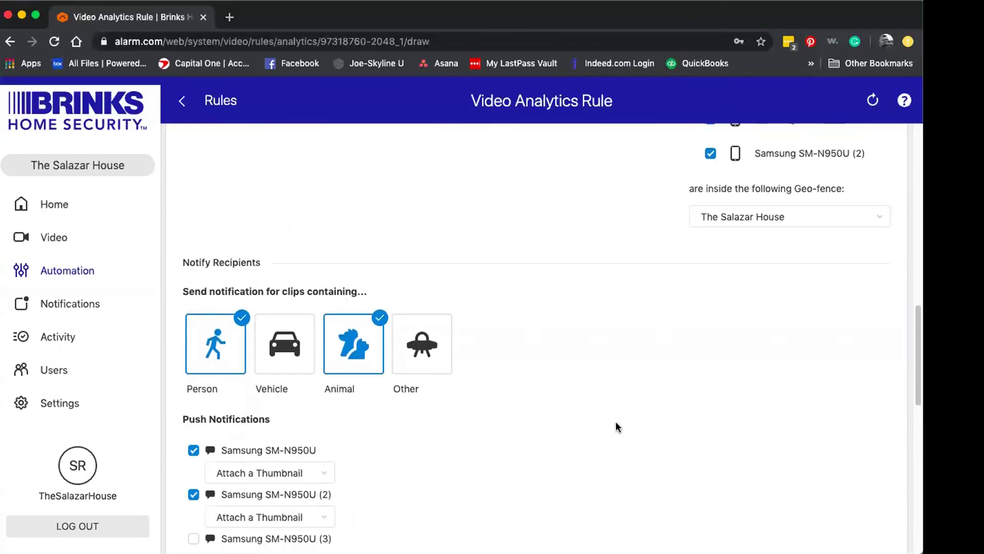
{"action": "scroll", "coordinate": [605, 417], "scroll_direction": "down", "scroll_amount": 10}
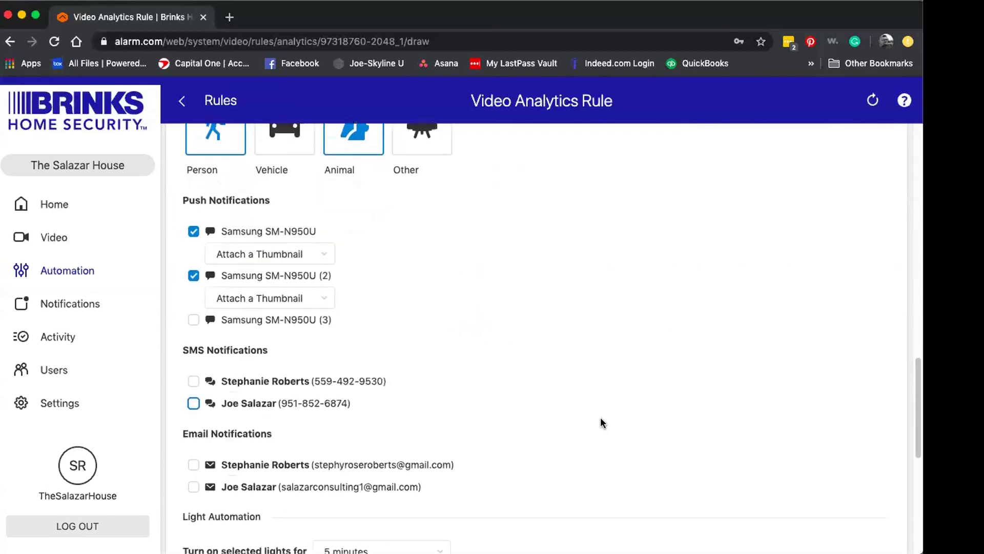
{"action": "scroll", "coordinate": [610, 423], "scroll_direction": "down", "scroll_amount": 4}
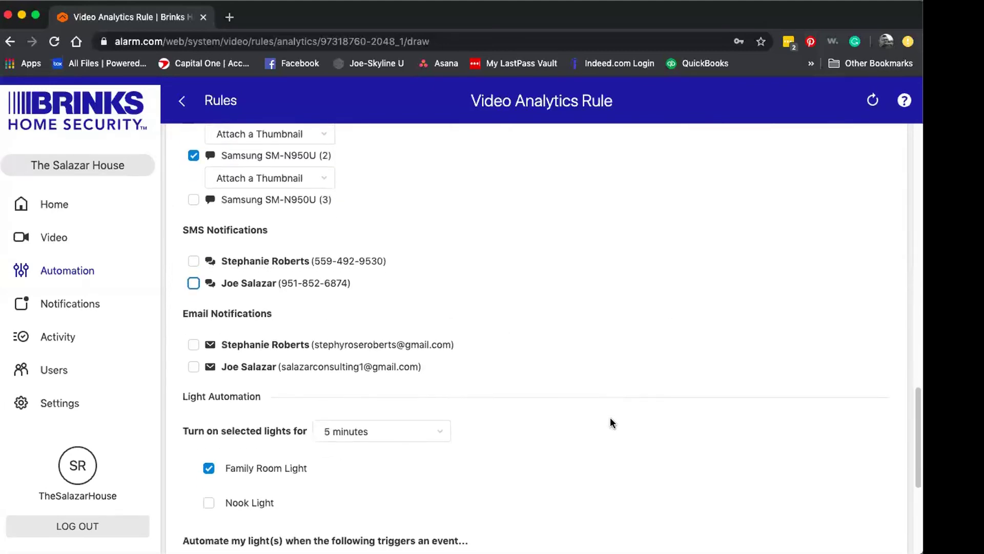
{"action": "scroll", "coordinate": [610, 422], "scroll_direction": "down", "scroll_amount": 1}
{"action": "scroll", "coordinate": [610, 424], "scroll_direction": "down", "scroll_amount": 2}
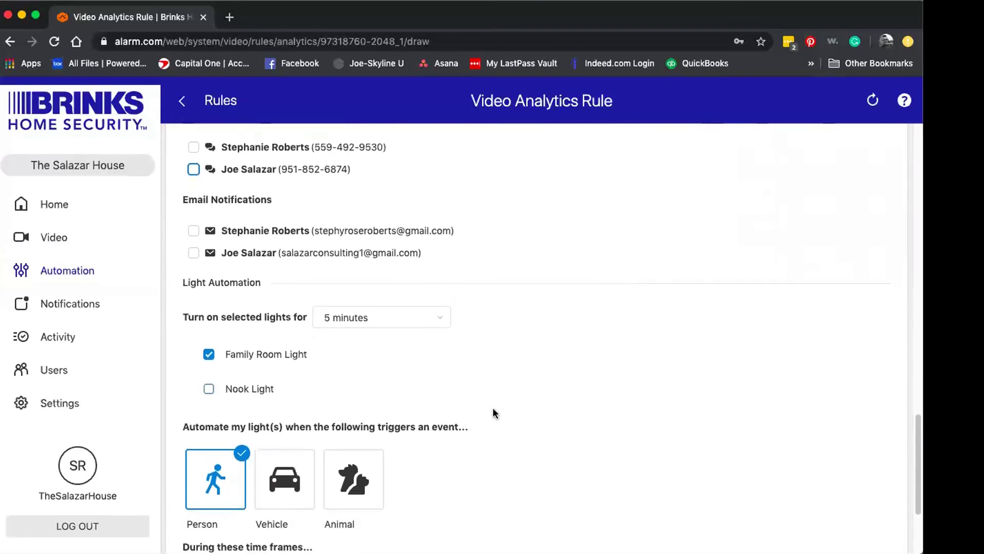
{"action": "scroll", "coordinate": [549, 404], "scroll_direction": "down", "scroll_amount": 1}
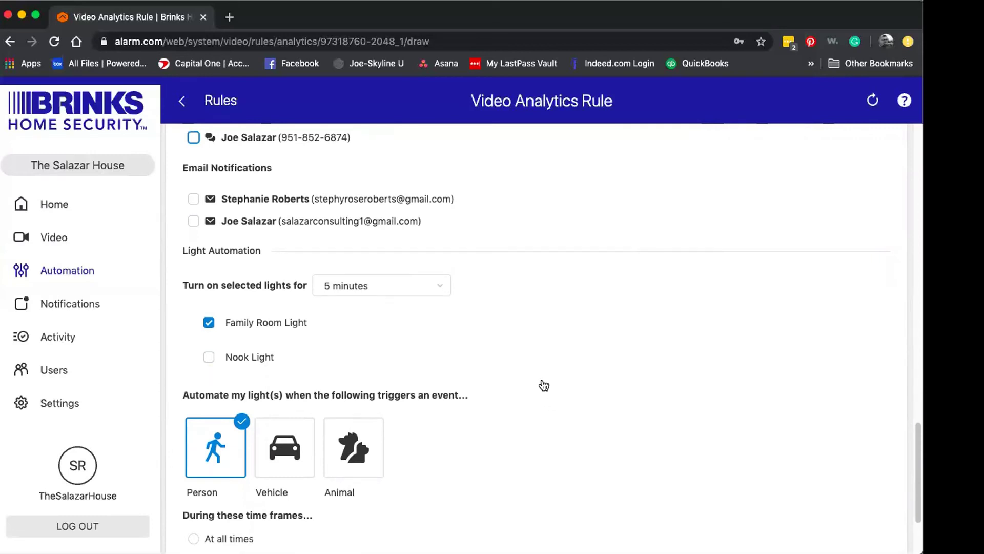
{"action": "scroll", "coordinate": [573, 388], "scroll_direction": "up", "scroll_amount": 1}
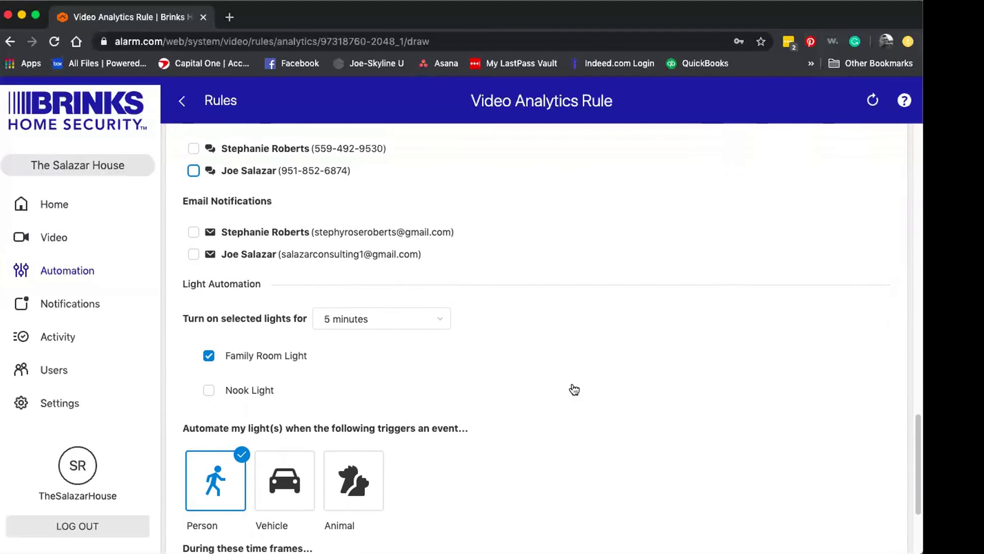
{"action": "scroll", "coordinate": [573, 388], "scroll_direction": "down", "scroll_amount": 2}
{"action": "scroll", "coordinate": [574, 389], "scroll_direction": "down", "scroll_amount": 1}
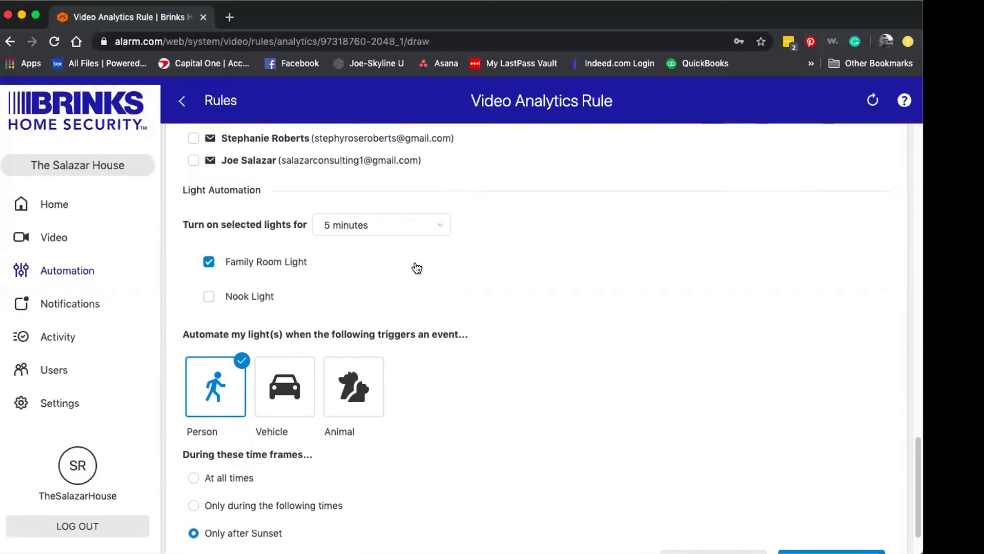
{"action": "scroll", "coordinate": [472, 399], "scroll_direction": "down", "scroll_amount": 1}
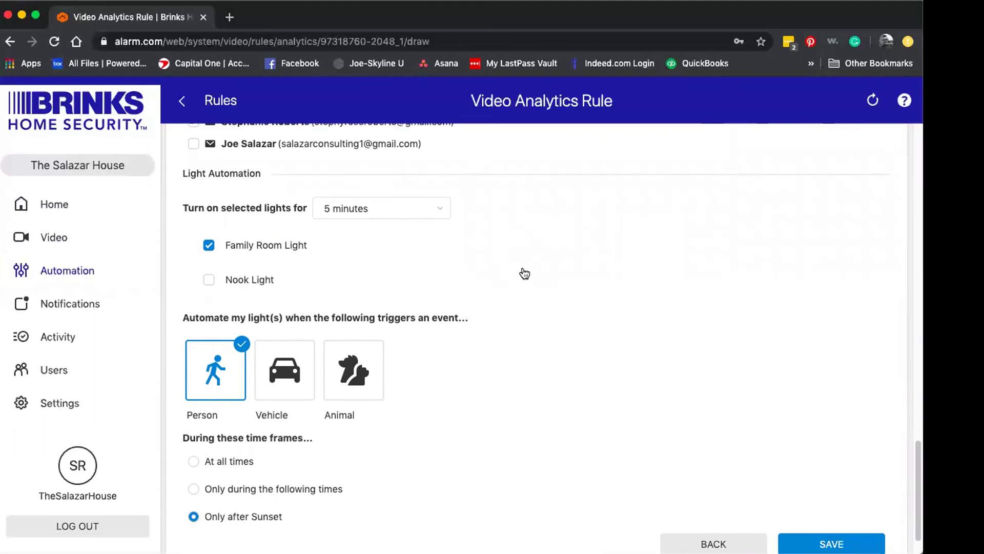
{"action": "scroll", "coordinate": [564, 350], "scroll_direction": "up", "scroll_amount": 1}
{"action": "scroll", "coordinate": [564, 350], "scroll_direction": "up", "scroll_amount": 10}
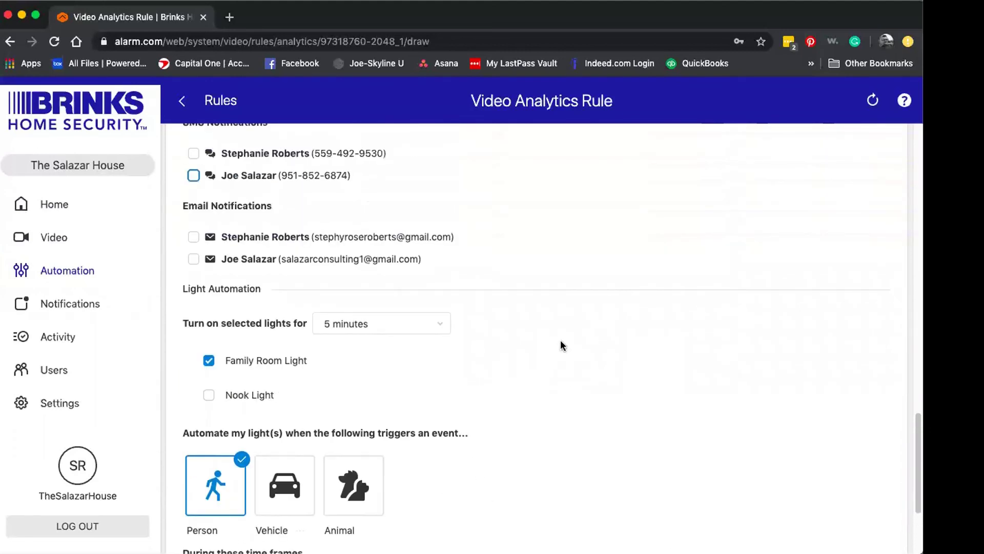
{"action": "scroll", "coordinate": [563, 345], "scroll_direction": "up", "scroll_amount": 6}
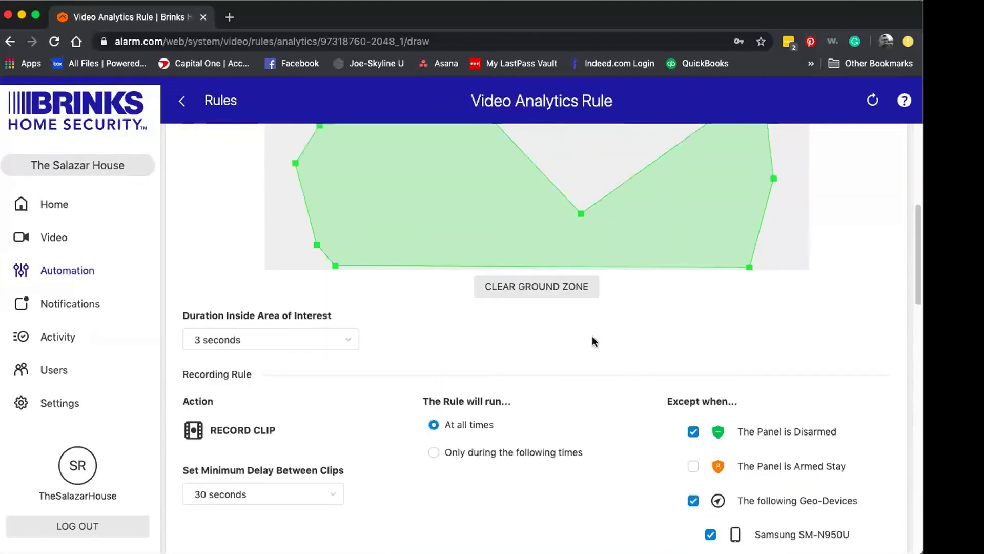
{"action": "scroll", "coordinate": [593, 354], "scroll_direction": "up", "scroll_amount": 2}
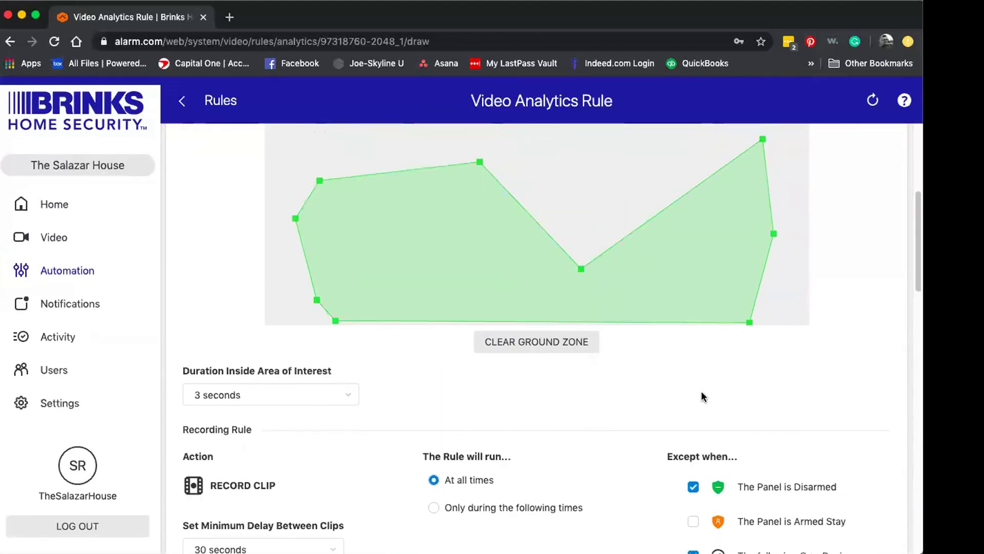
{"action": "scroll", "coordinate": [814, 387], "scroll_direction": "up", "scroll_amount": 3}
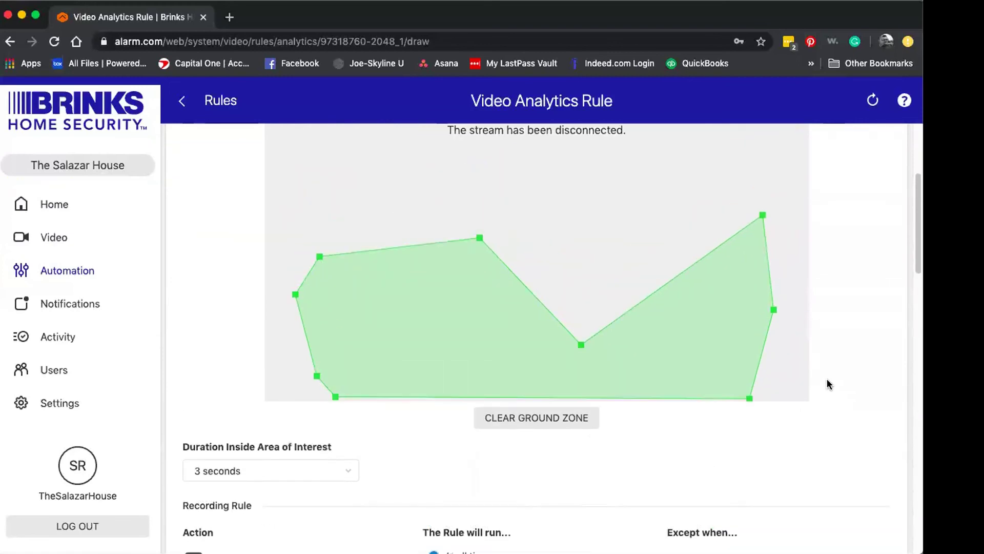
{"action": "scroll", "coordinate": [832, 378], "scroll_direction": "up", "scroll_amount": 1}
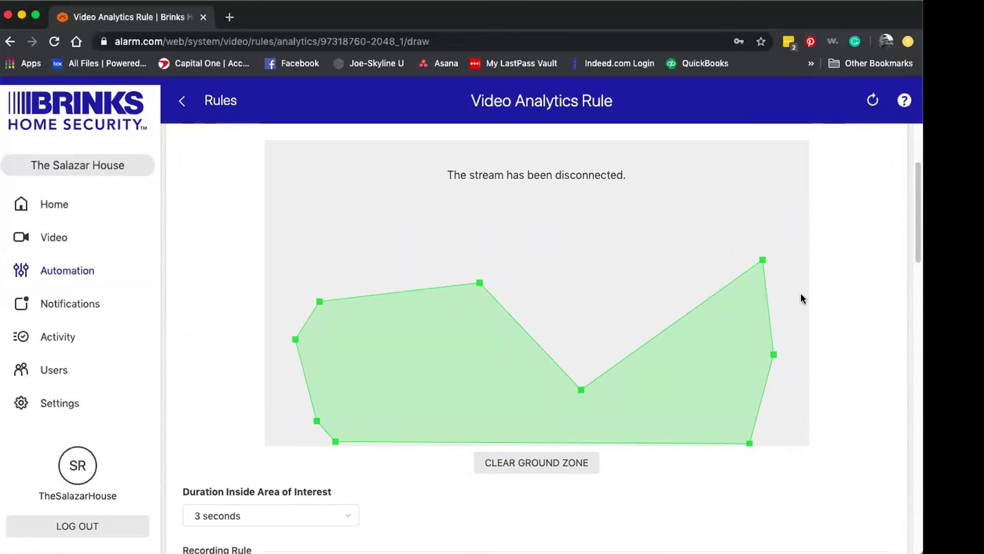
{"action": "scroll", "coordinate": [831, 293], "scroll_direction": "down", "scroll_amount": 5}
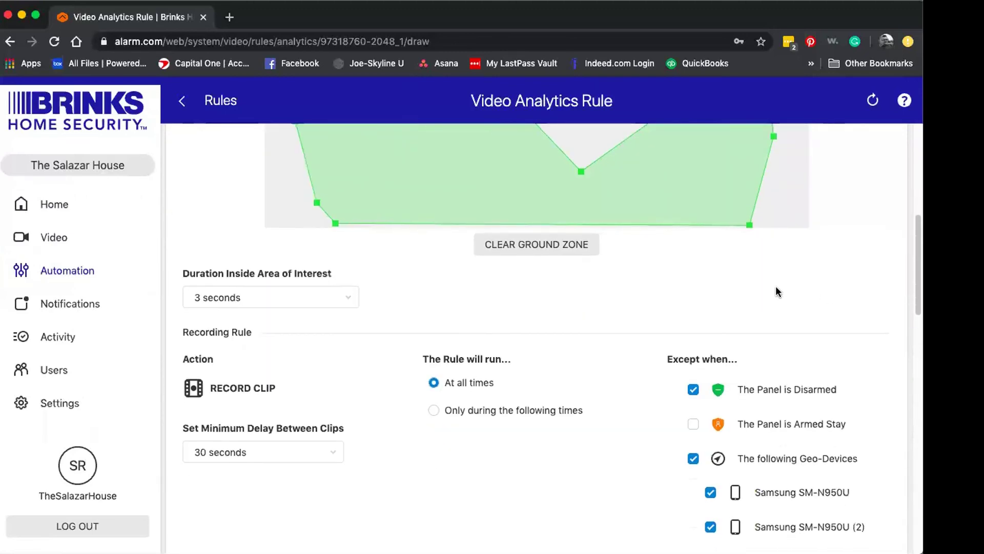
{"action": "scroll", "coordinate": [777, 290], "scroll_direction": "down", "scroll_amount": 4}
{"action": "scroll", "coordinate": [587, 367], "scroll_direction": "down", "scroll_amount": 6}
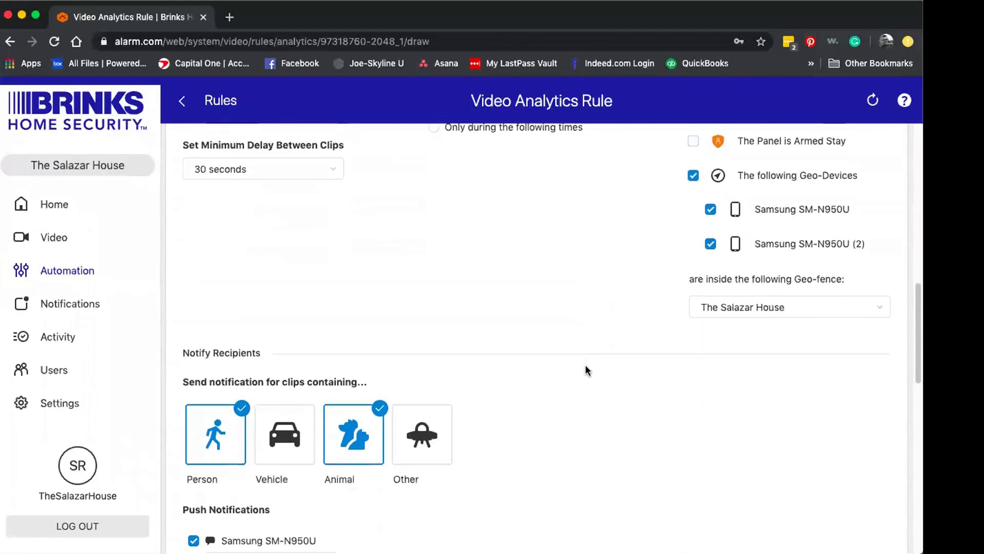
{"action": "scroll", "coordinate": [587, 366], "scroll_direction": "down", "scroll_amount": 3}
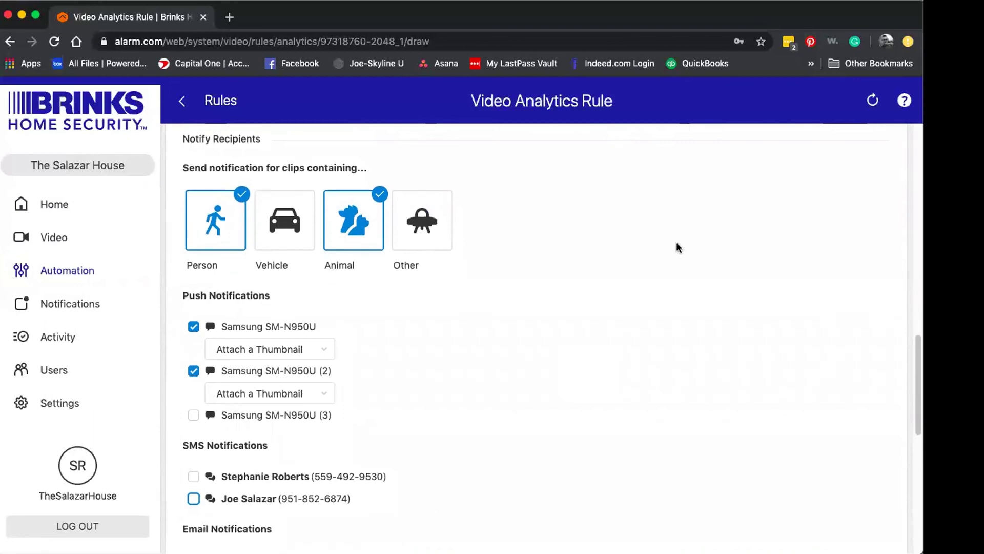
{"action": "scroll", "coordinate": [736, 251], "scroll_direction": "down", "scroll_amount": 5}
Save the edited Video Analytics rule from the bottom of the form.
{"action": "scroll", "coordinate": [732, 258], "scroll_direction": "down", "scroll_amount": 7}
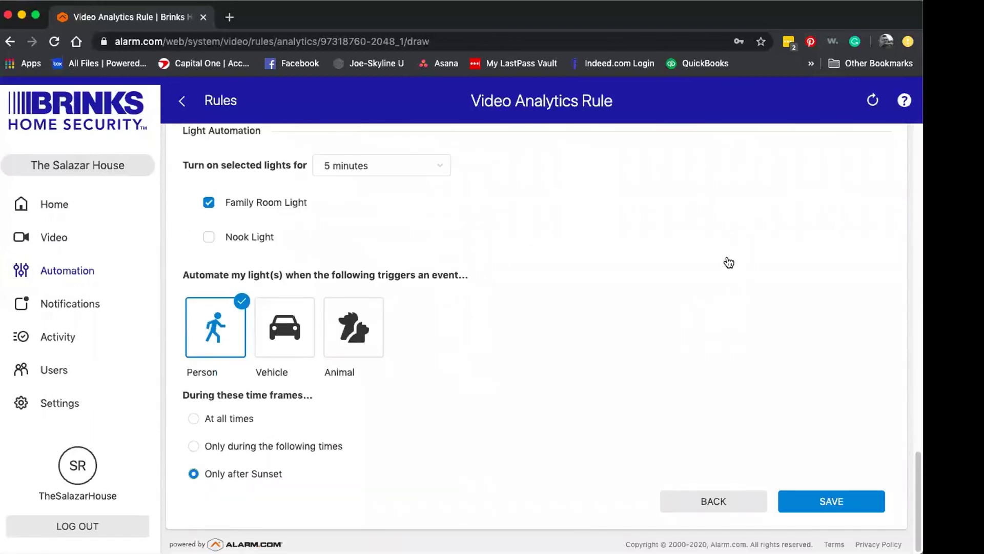
{"action": "left_click", "coordinate": [844, 503]}
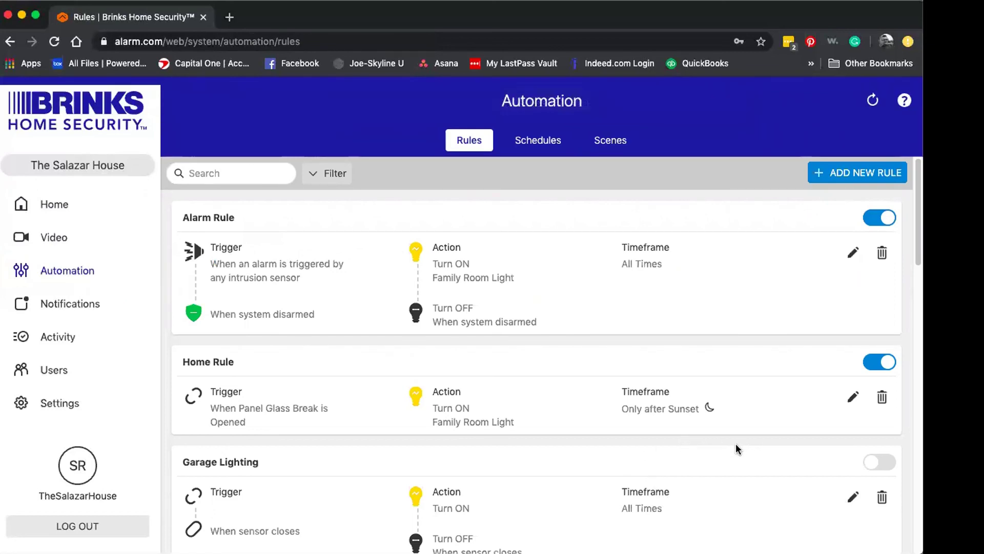
{"action": "scroll", "coordinate": [747, 444], "scroll_direction": "down", "scroll_amount": 10}
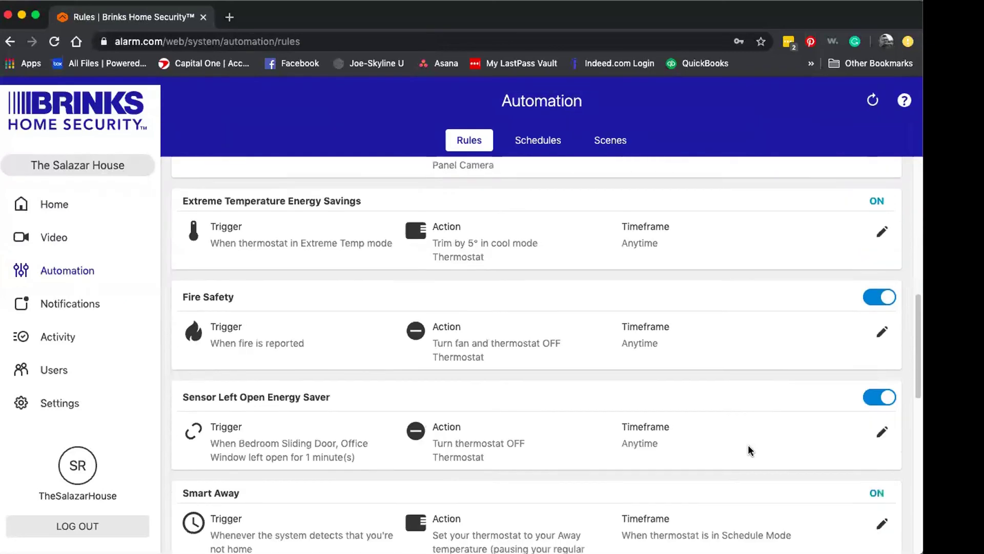
{"action": "scroll", "coordinate": [748, 443], "scroll_direction": "down", "scroll_amount": 5}
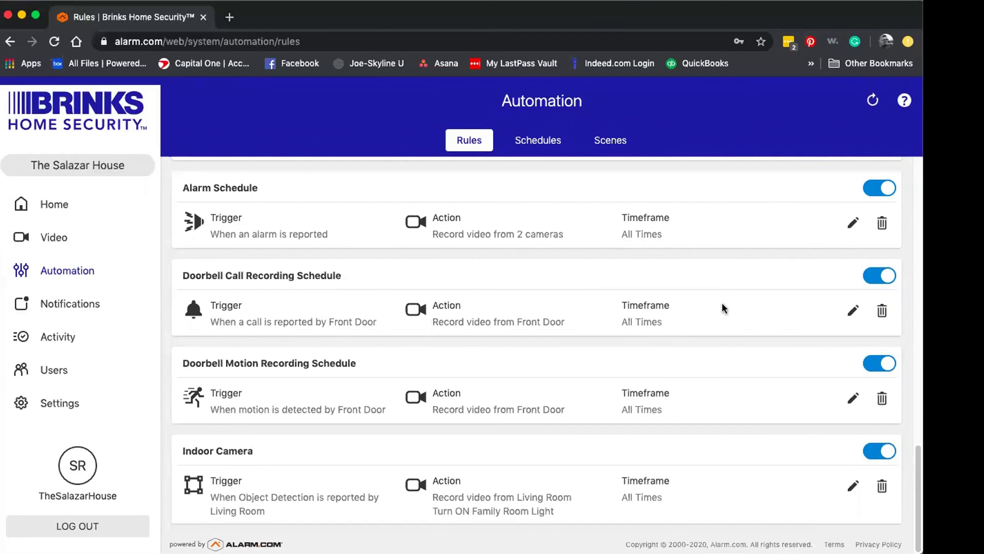
{"action": "scroll", "coordinate": [722, 303], "scroll_direction": "up", "scroll_amount": 3}
{"action": "scroll", "coordinate": [722, 301], "scroll_direction": "up", "scroll_amount": 3}
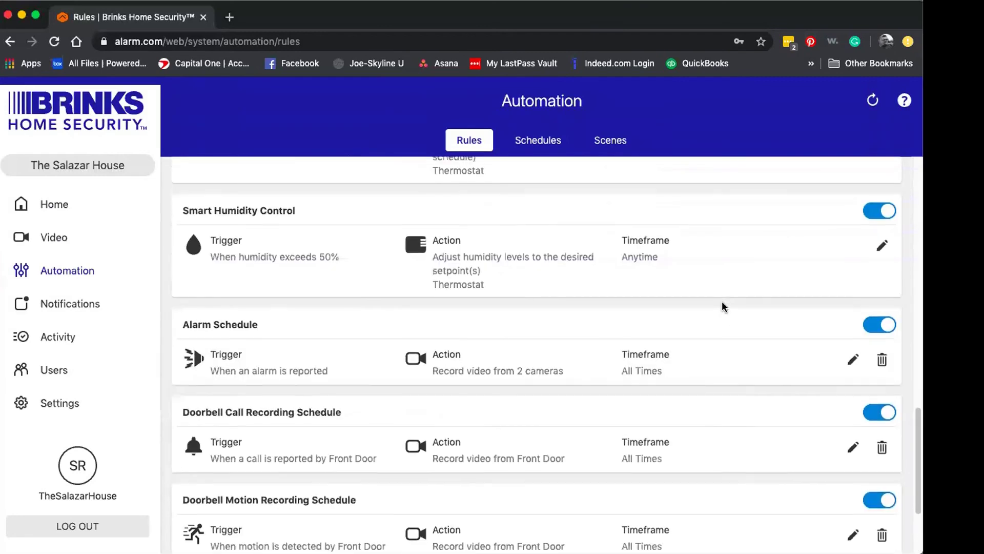
{"action": "scroll", "coordinate": [659, 303], "scroll_direction": "up", "scroll_amount": 3}
{"action": "scroll", "coordinate": [659, 303], "scroll_direction": "up", "scroll_amount": 5}
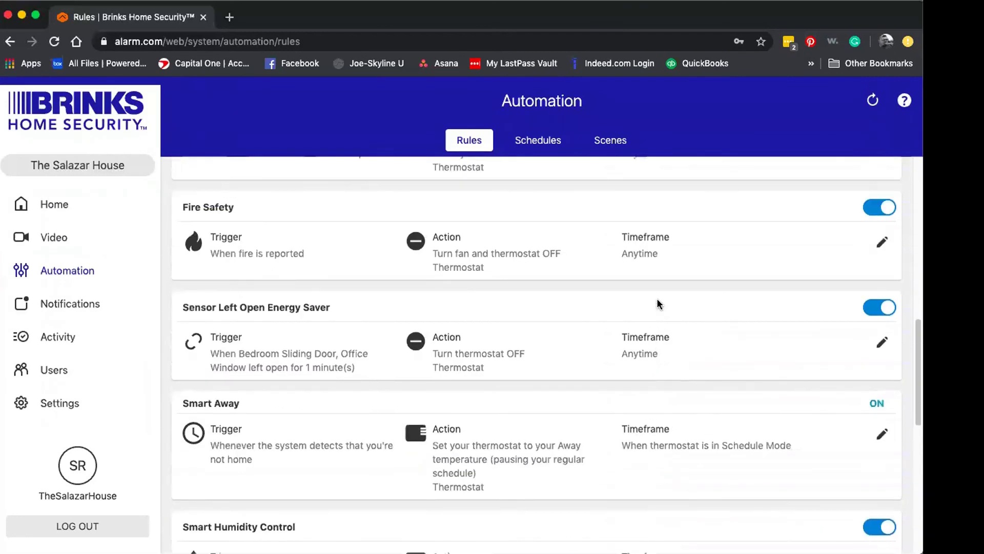
{"action": "scroll", "coordinate": [660, 303], "scroll_direction": "up", "scroll_amount": 2}
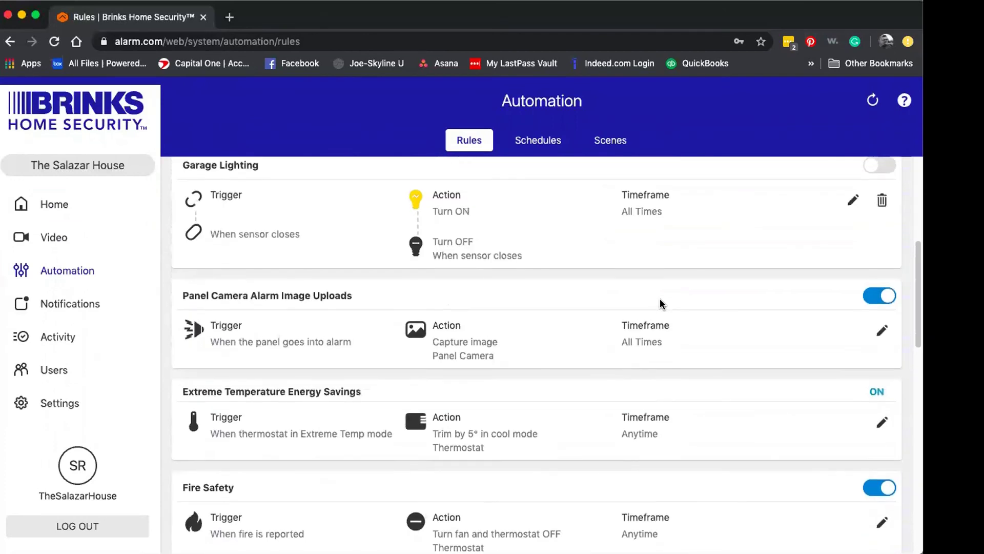